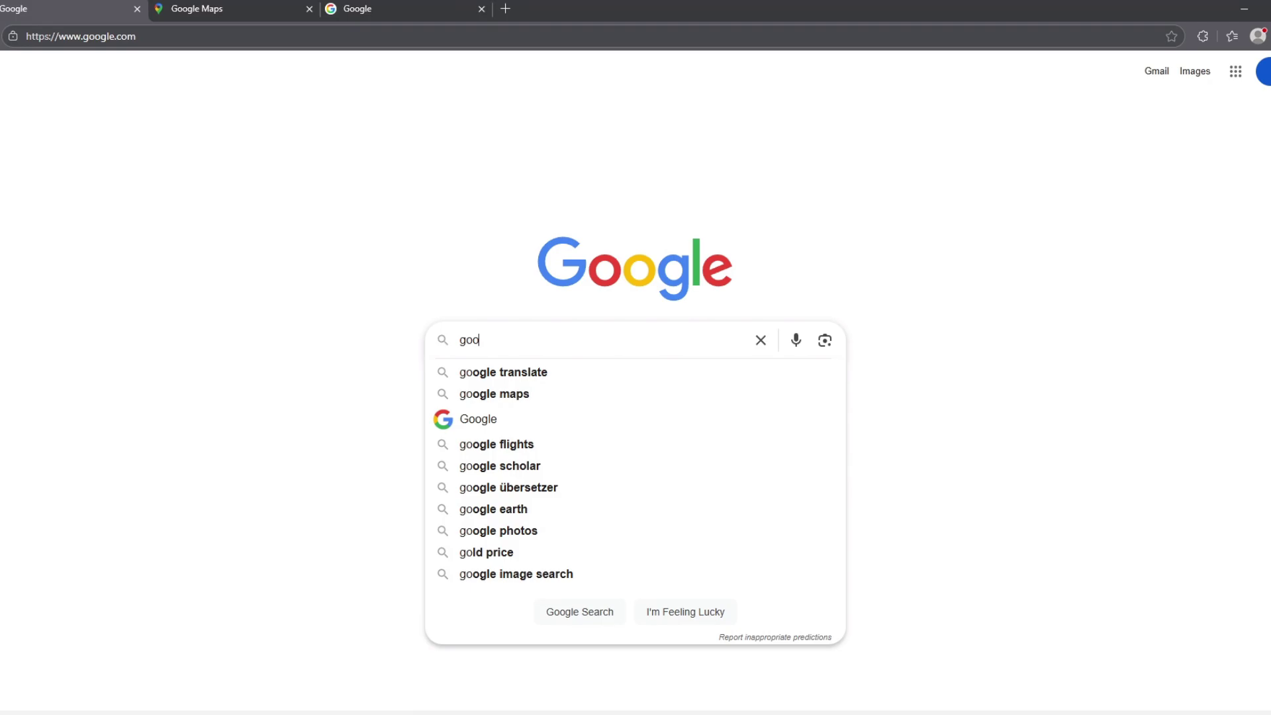
text(gle web st)
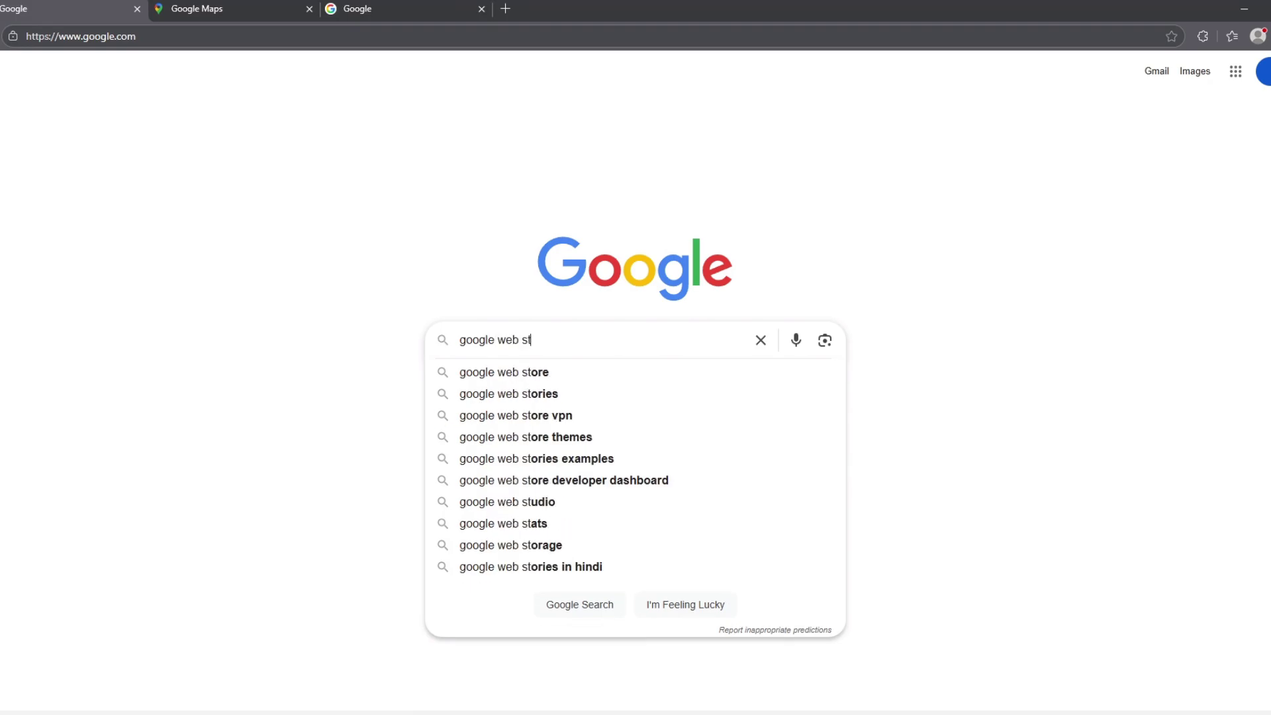
text(ore)
Step: Get Instant Data Scraper from the Chrome Web Store and pin it via the Extensions menu
key(Return)
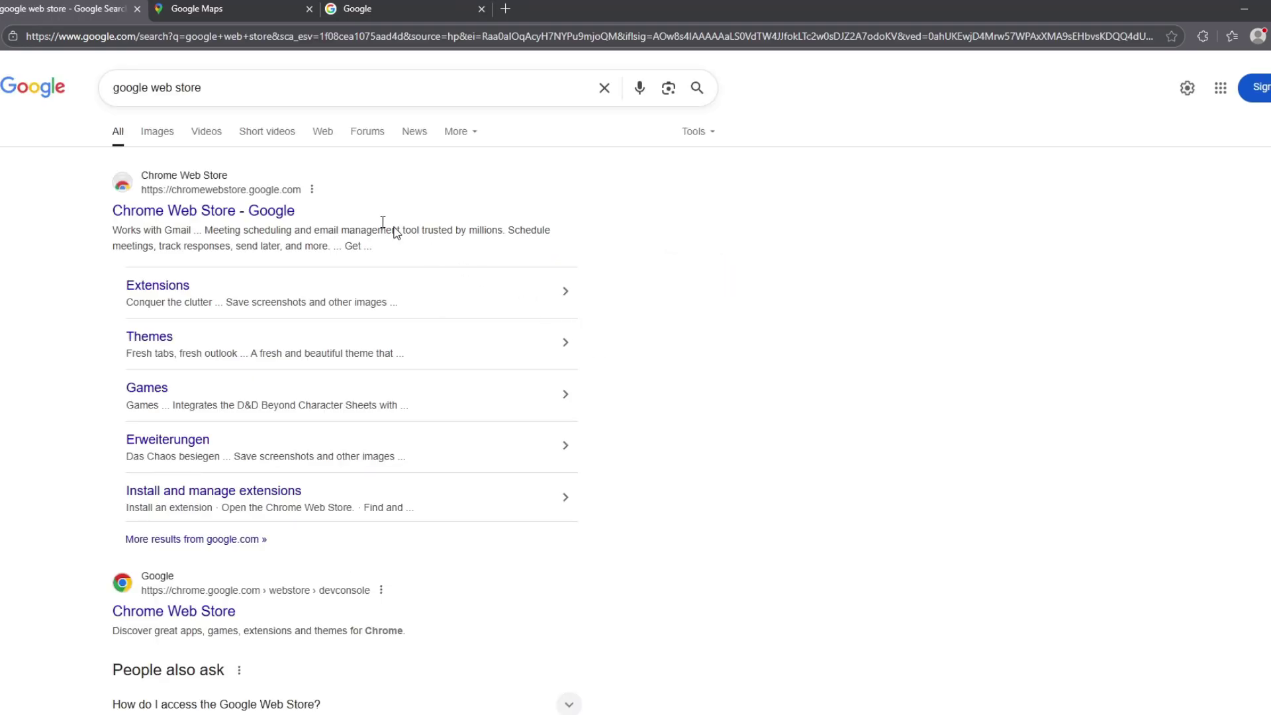
click(174, 210)
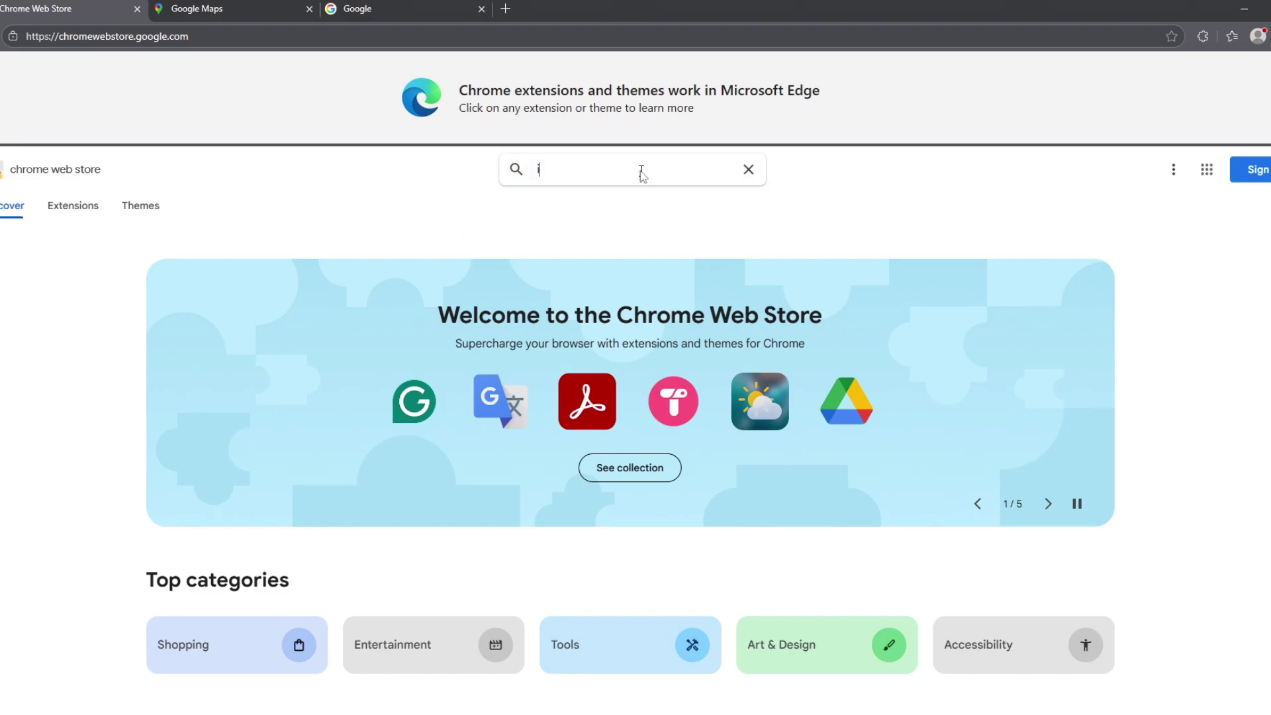
text(nstant)
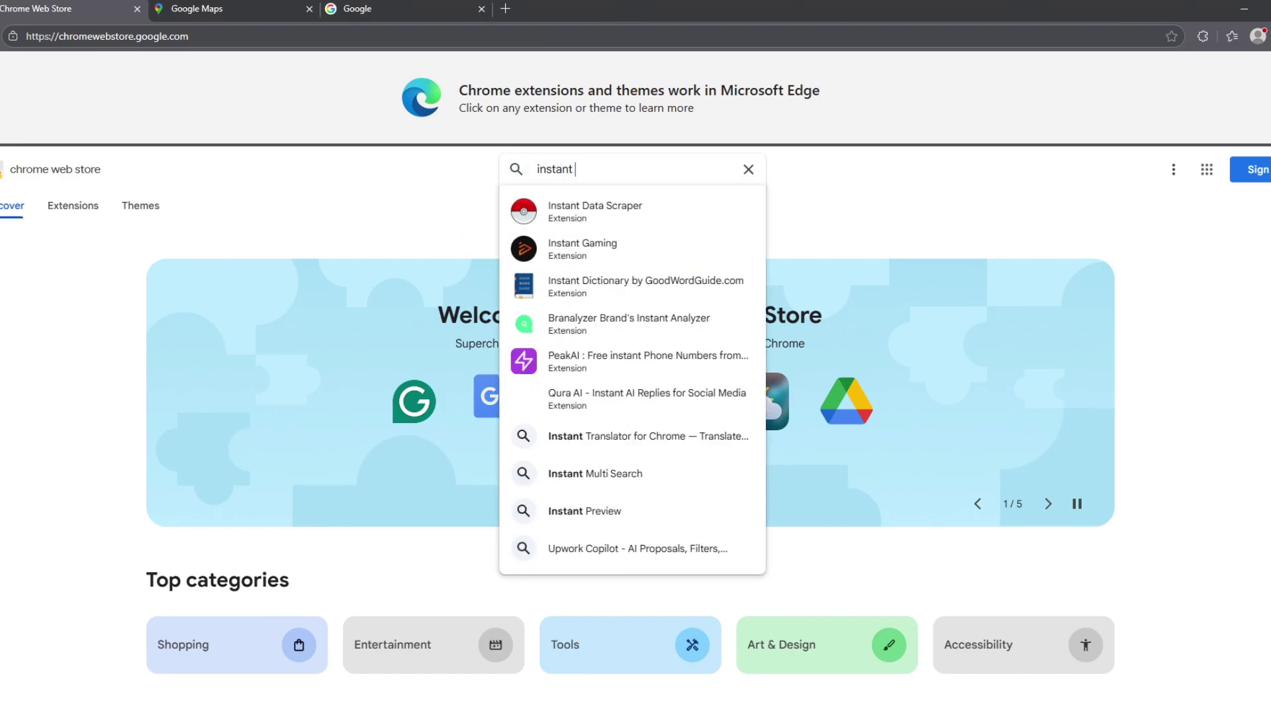
text( data)
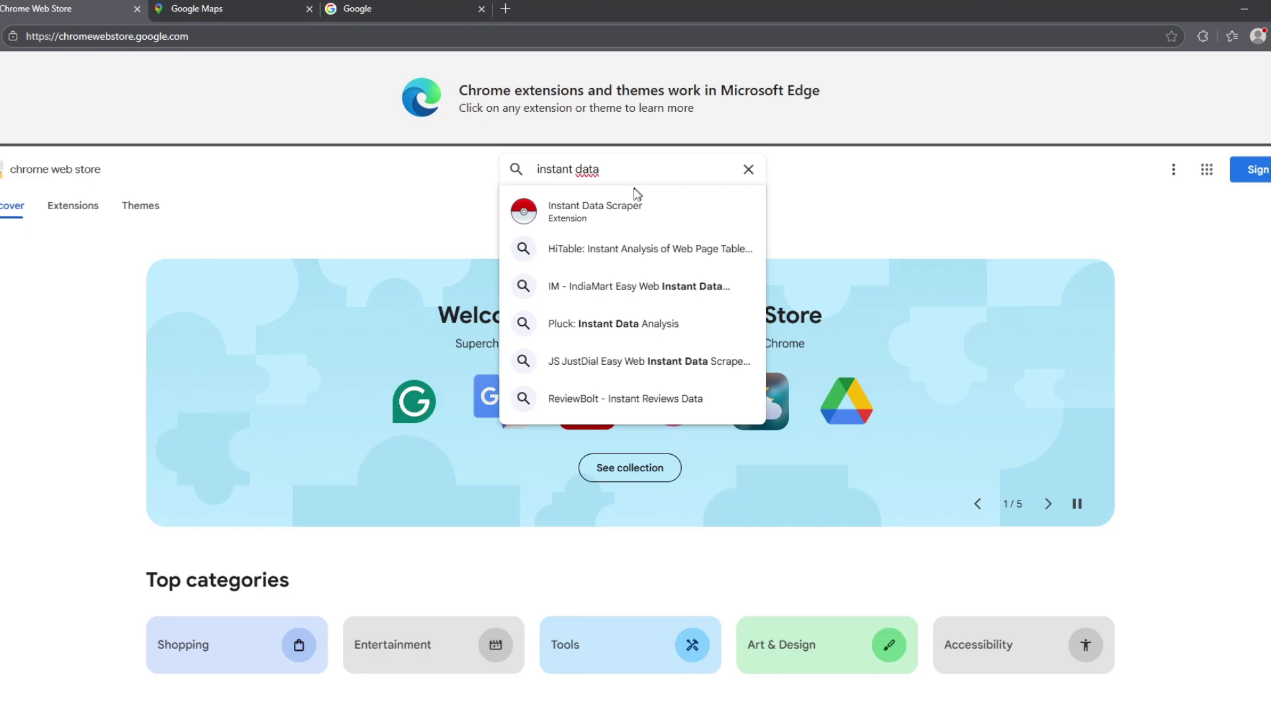
click(616, 216)
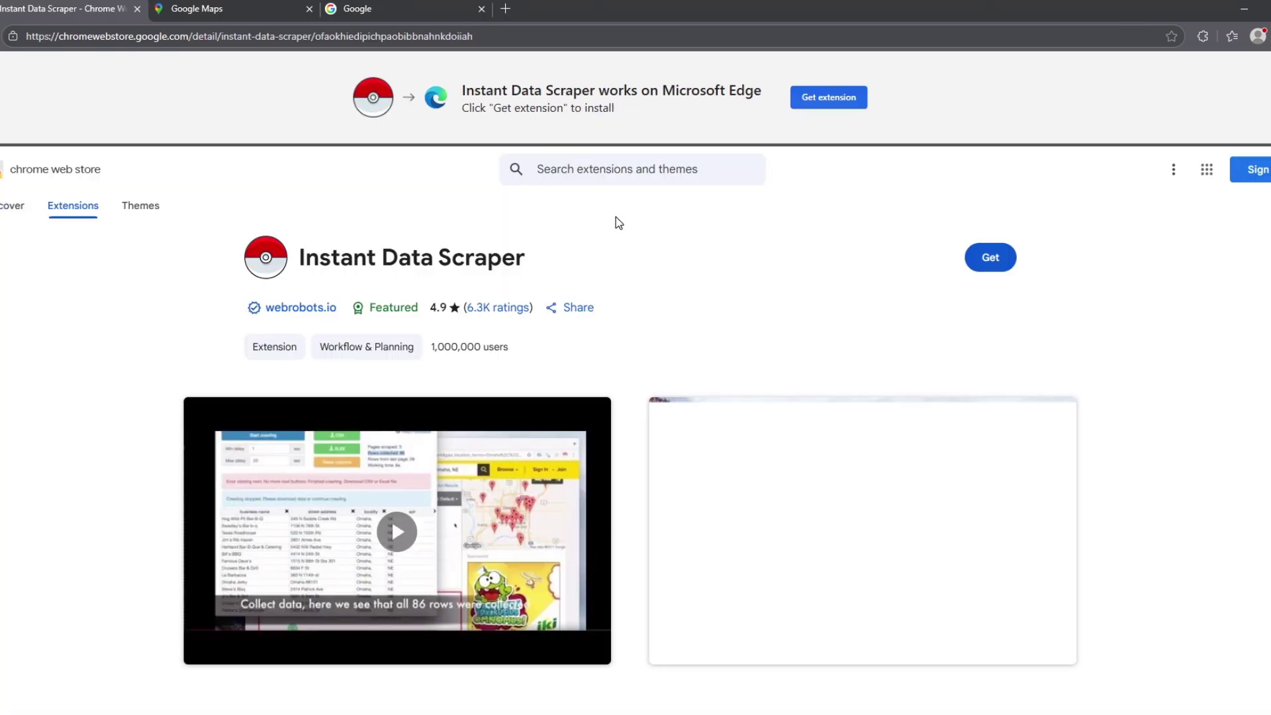
click(1006, 260)
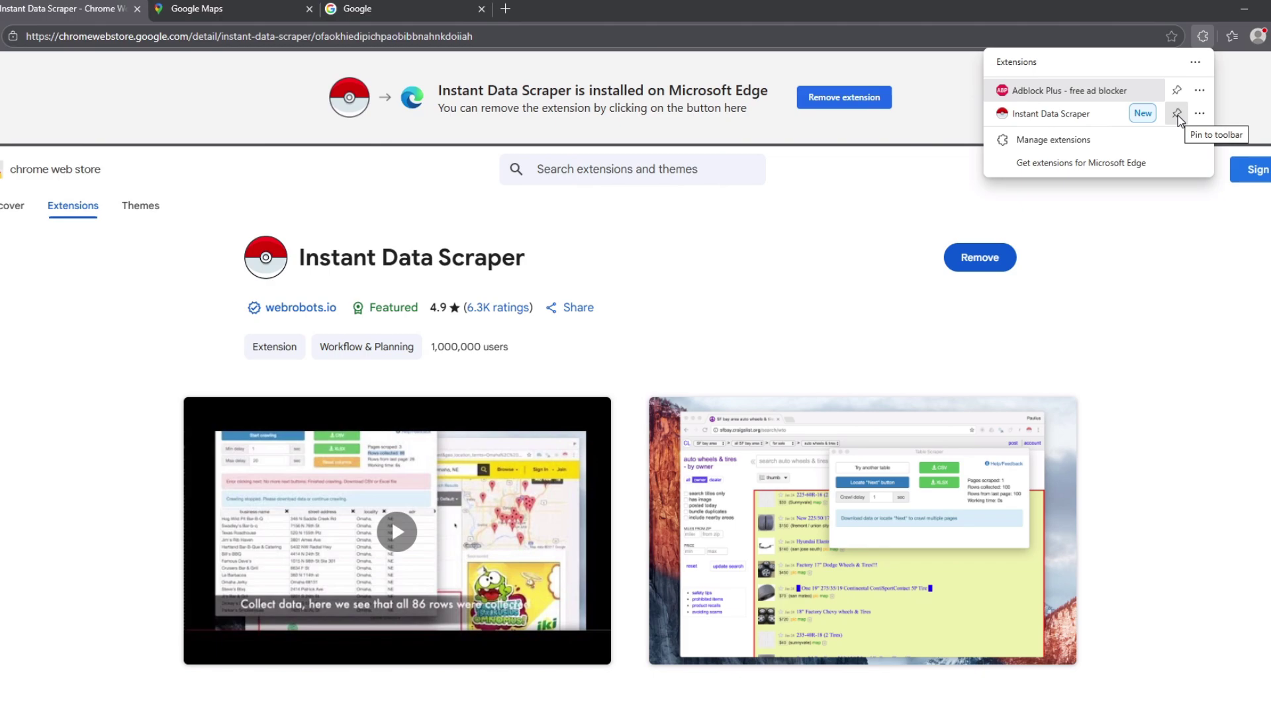
click(1200, 39)
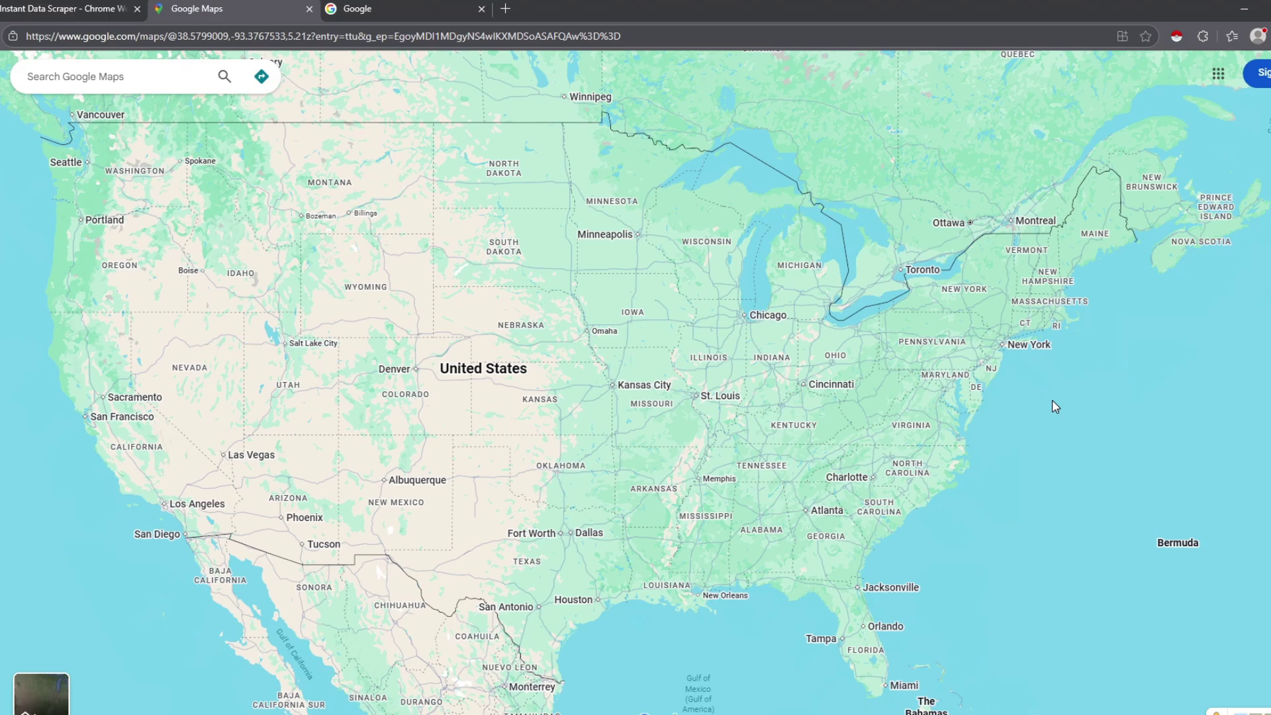
scroll(964, 316, up, 3)
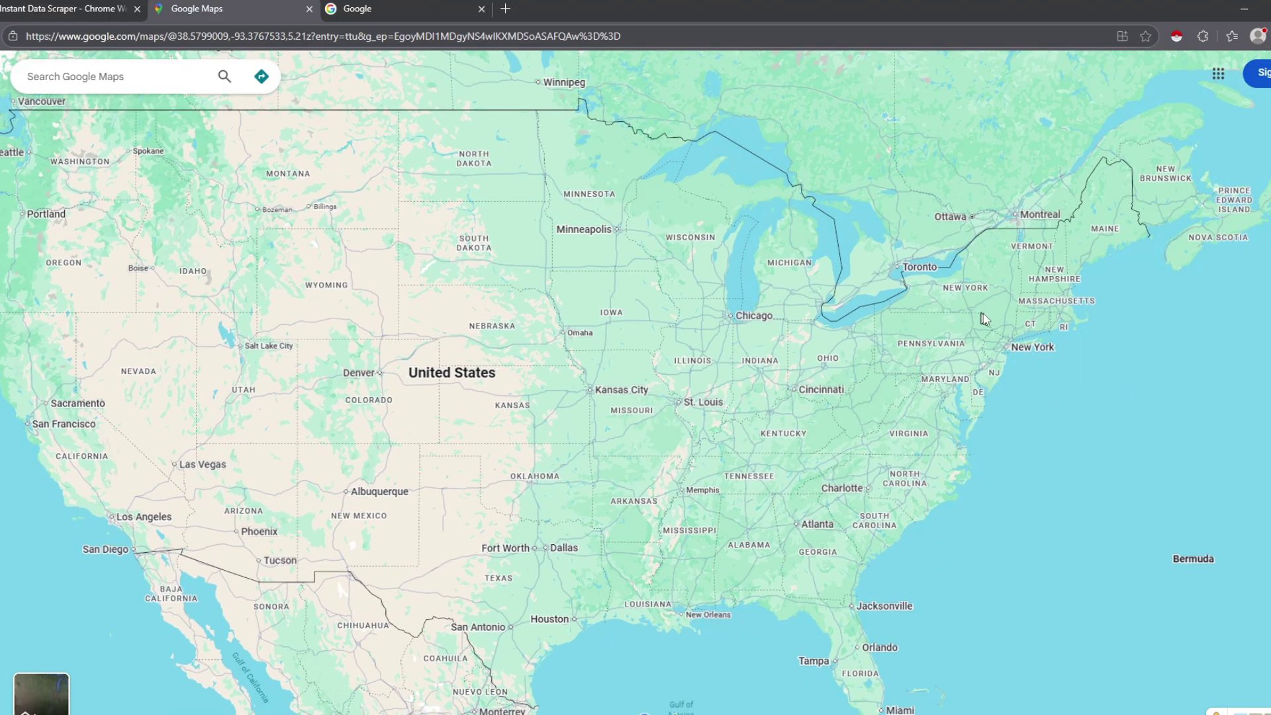
scroll(845, 259, up, 2)
scroll(804, 236, up, 1)
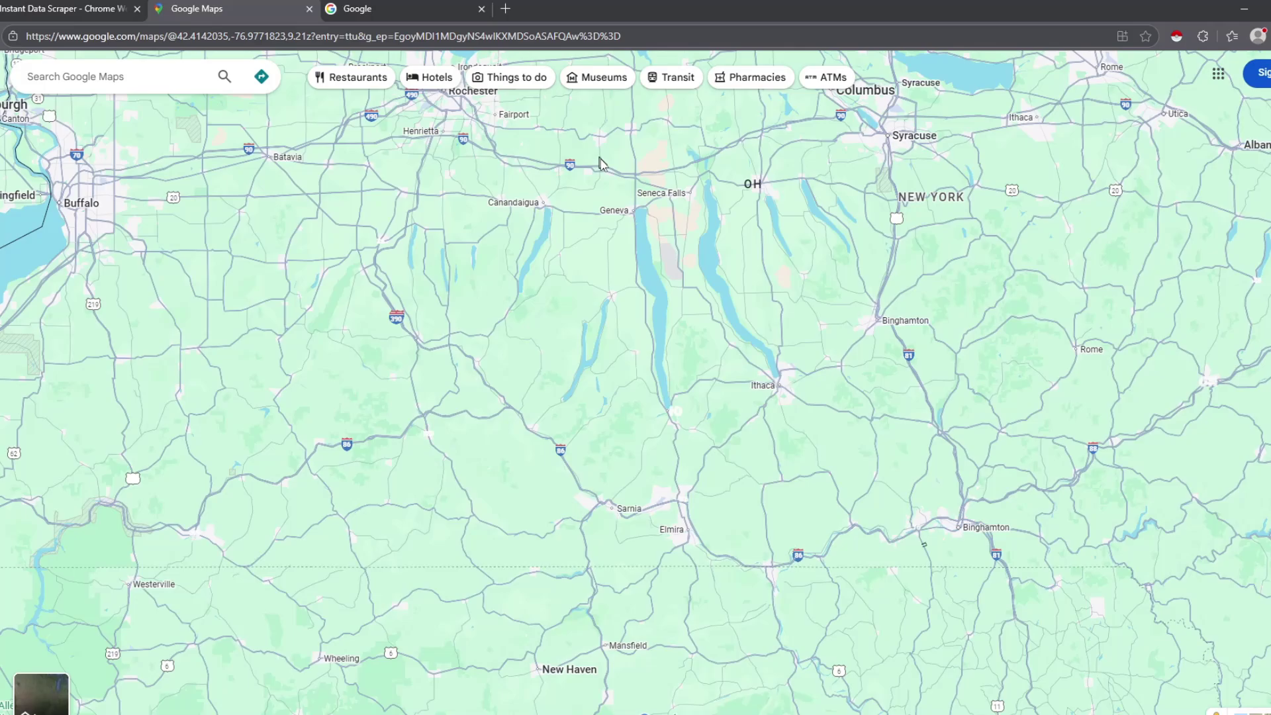
scroll(726, 236, up, 2)
scroll(646, 235, up, 1)
scroll(567, 235, up, 1)
scroll(566, 236, up, 2)
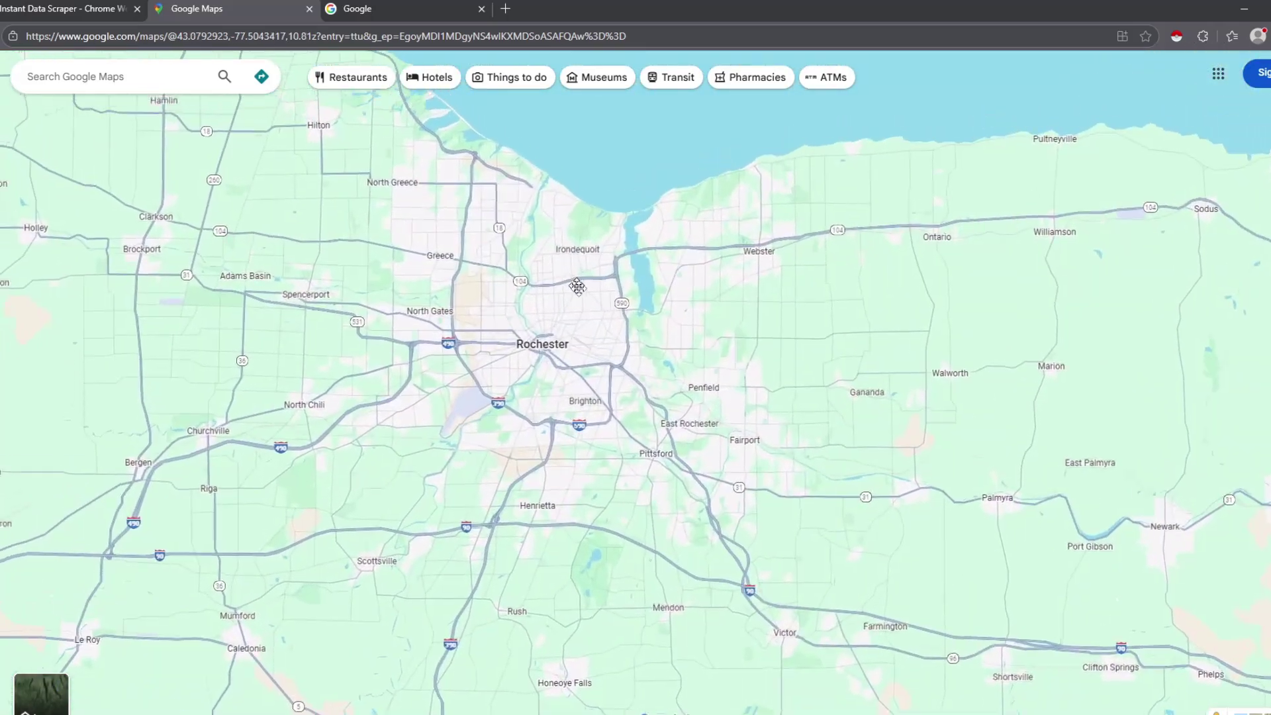
scroll(597, 298, up, 2)
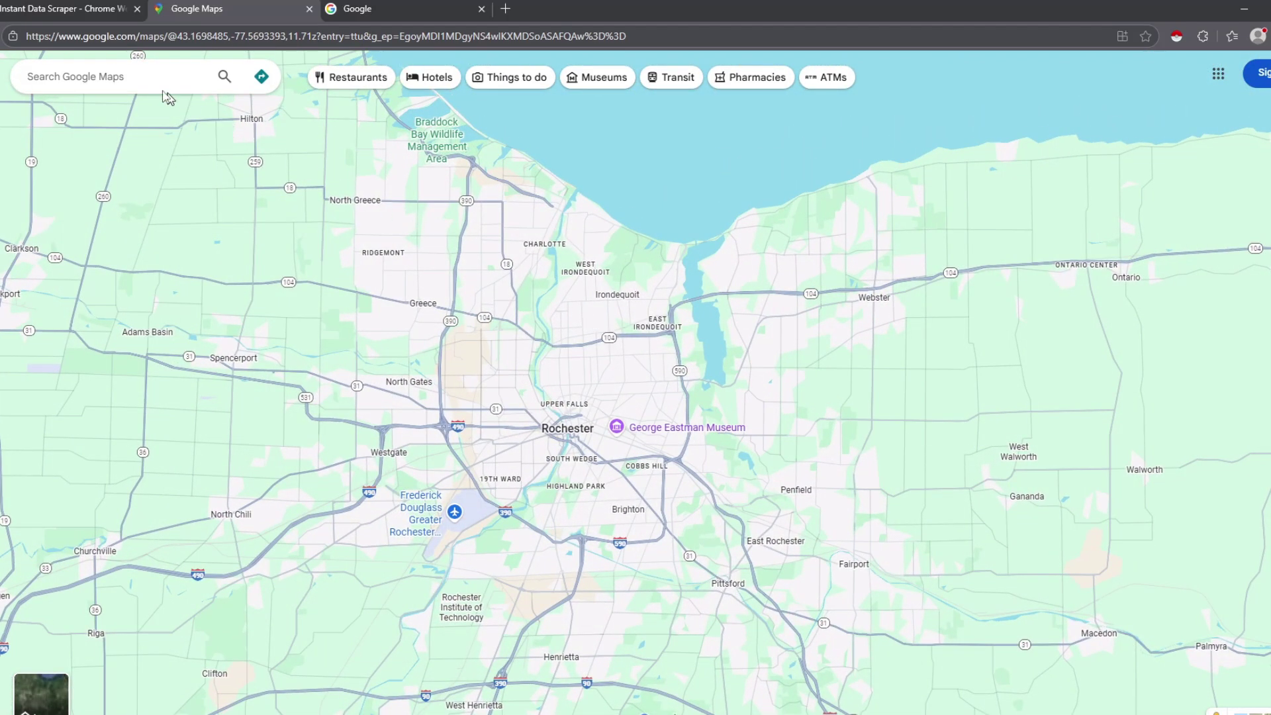
Step: Search Google Maps for 'plumbers' around Rochester to list results and pins
click(133, 69)
text(p)
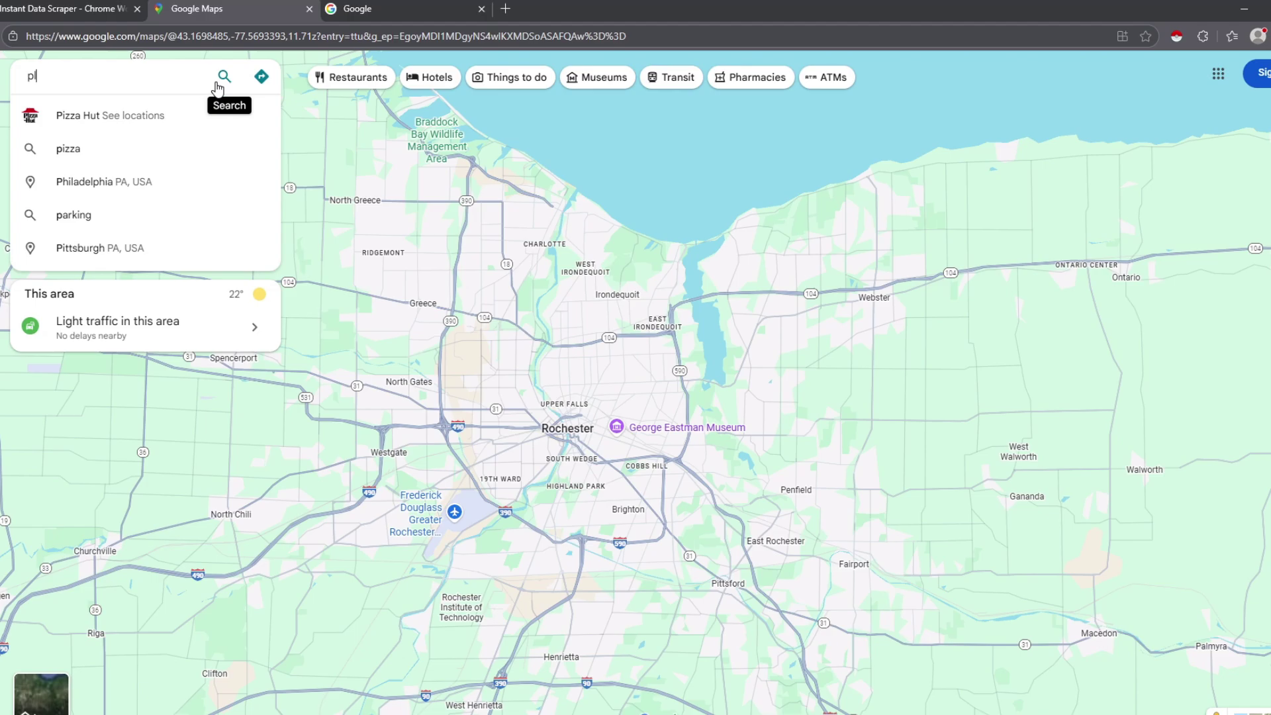
text(lumbers)
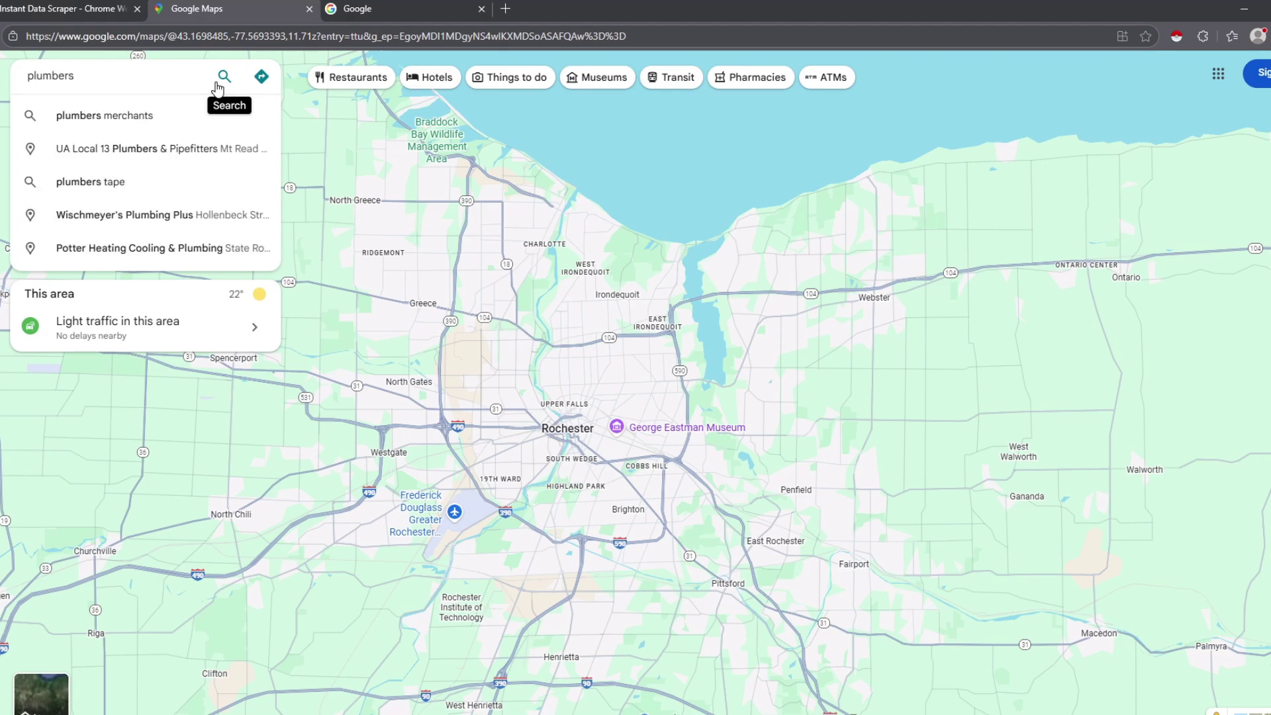
click(218, 85)
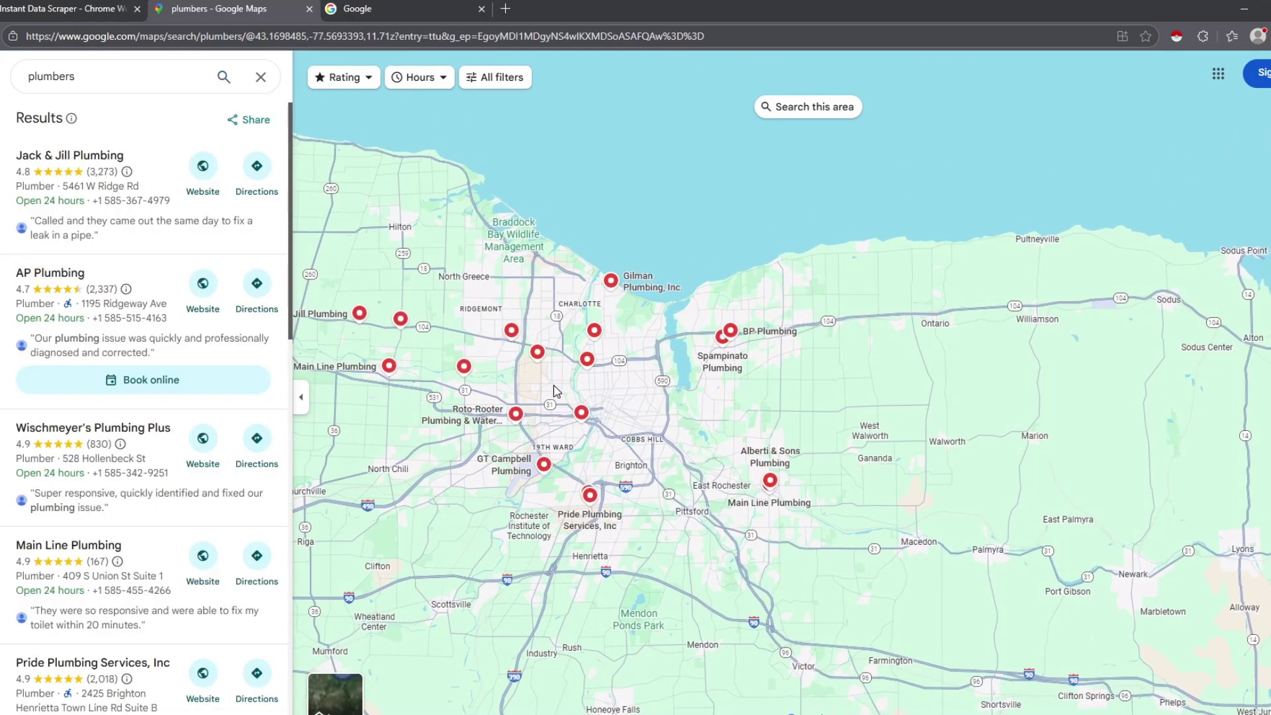
scroll(478, 278, up, 3)
Step: Launch the scraper over the results and switch to the plumber listings table
click(1176, 40)
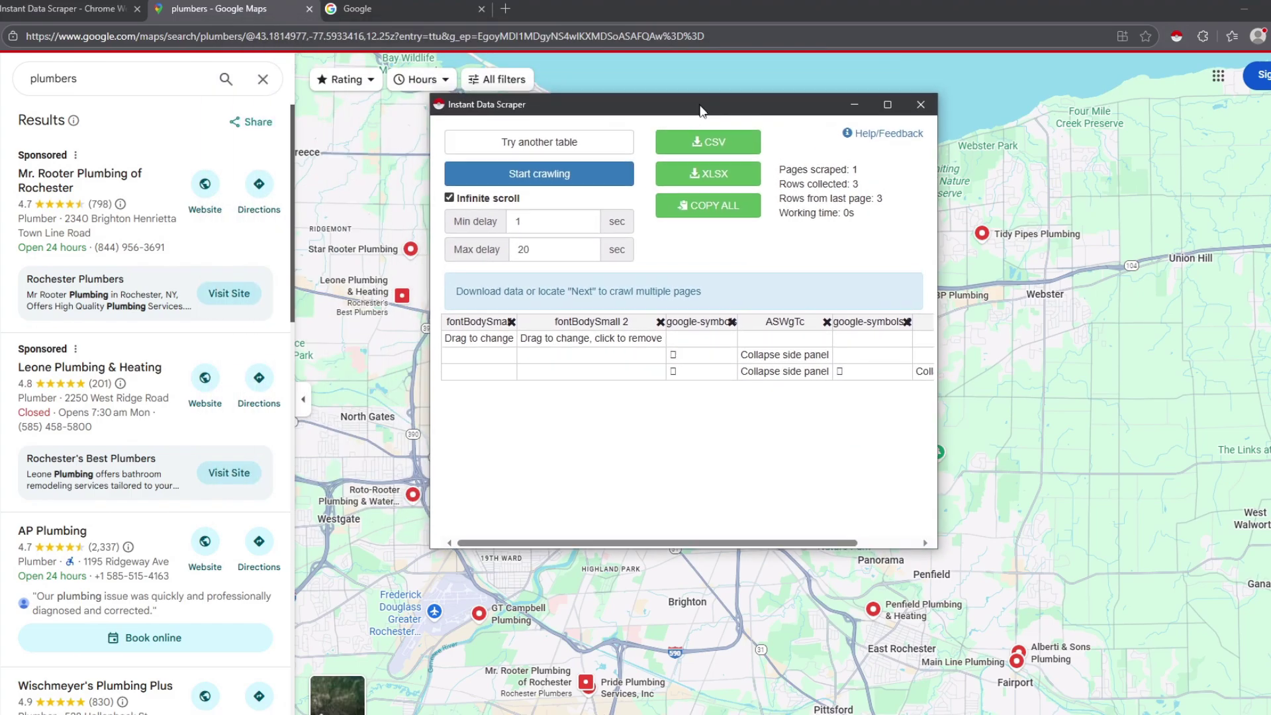
drag(478, 47, 708, 140)
click(541, 180)
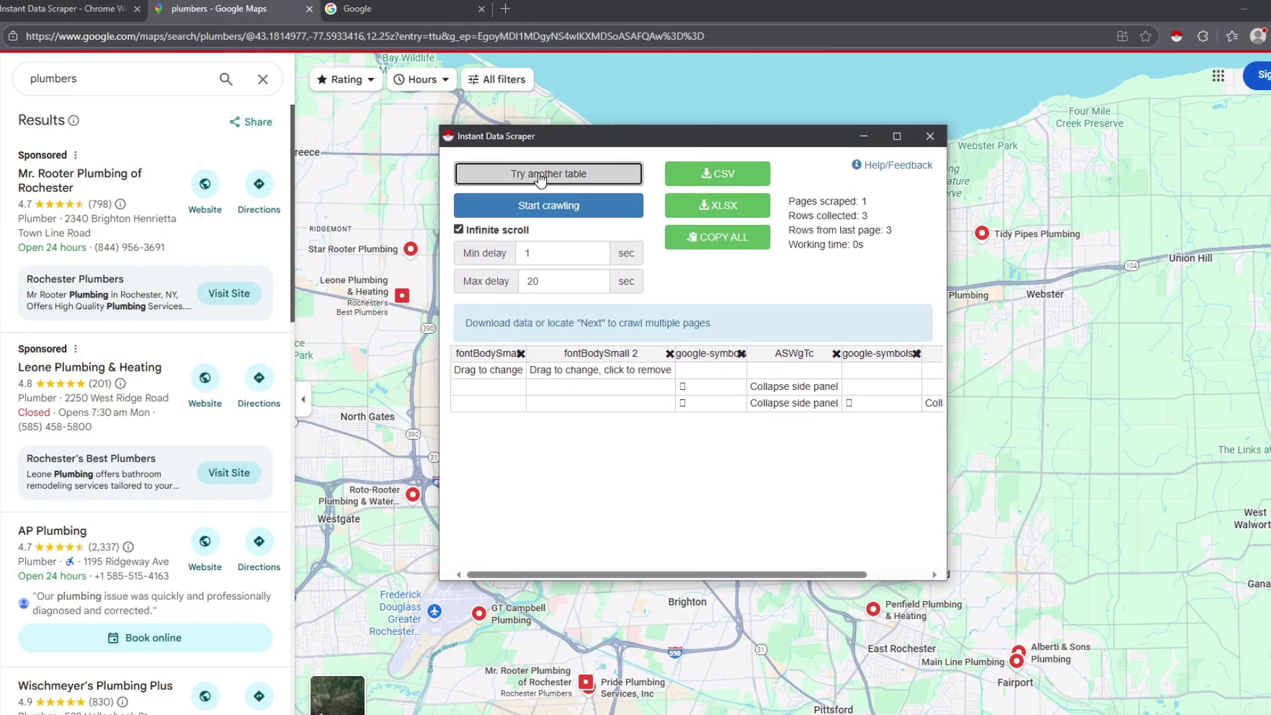
click(462, 173)
scroll(207, 208, down, 5)
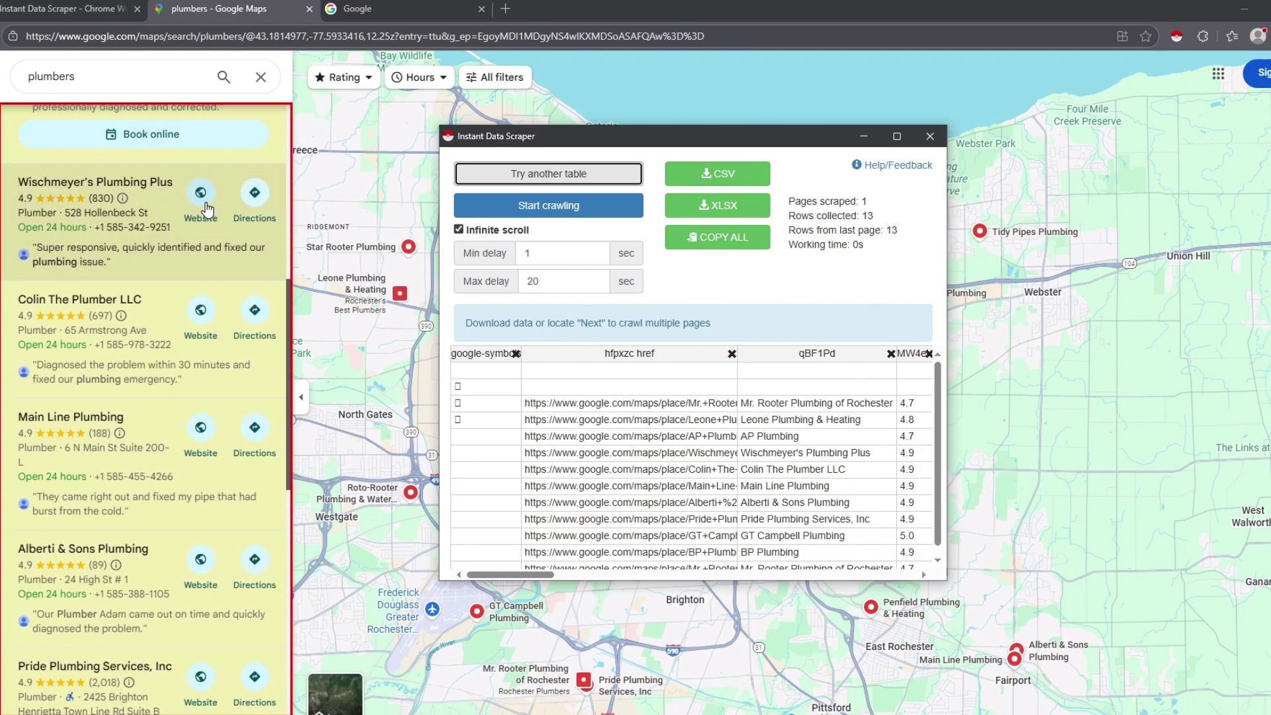
scroll(207, 208, up, 5)
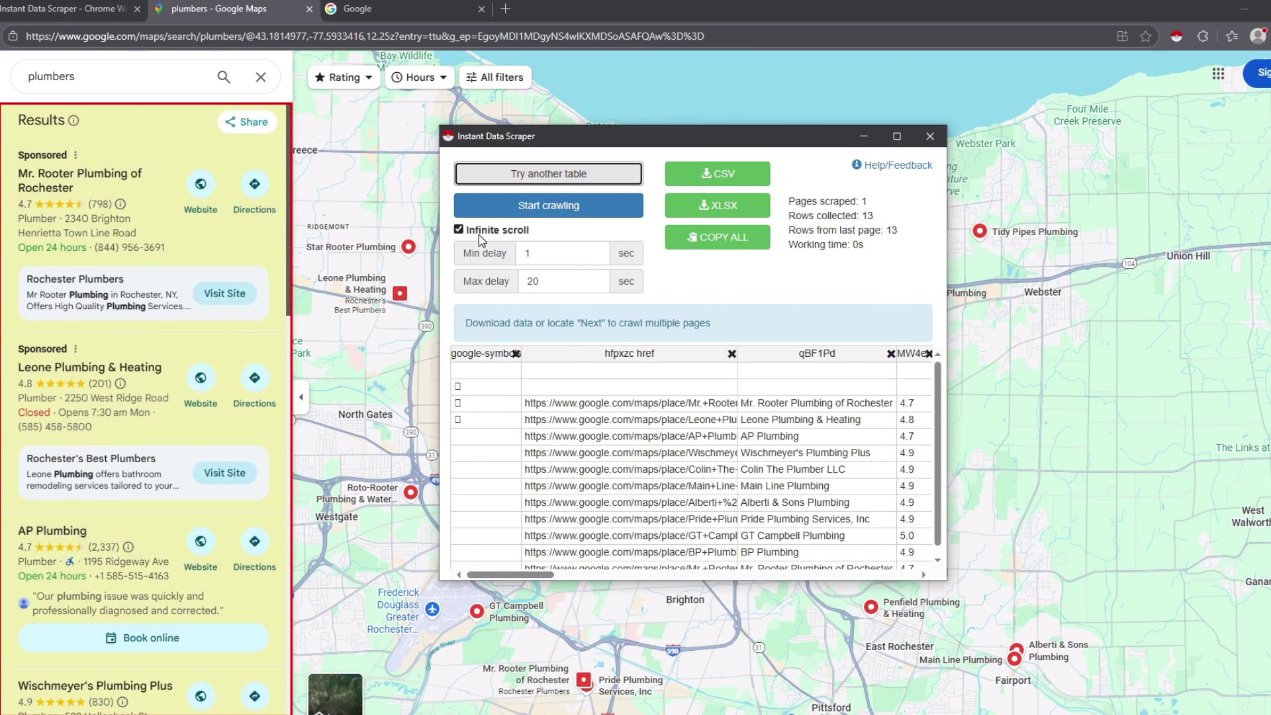
Step: Crawl the full list to 124 rows and download them as a CSV file
click(533, 210)
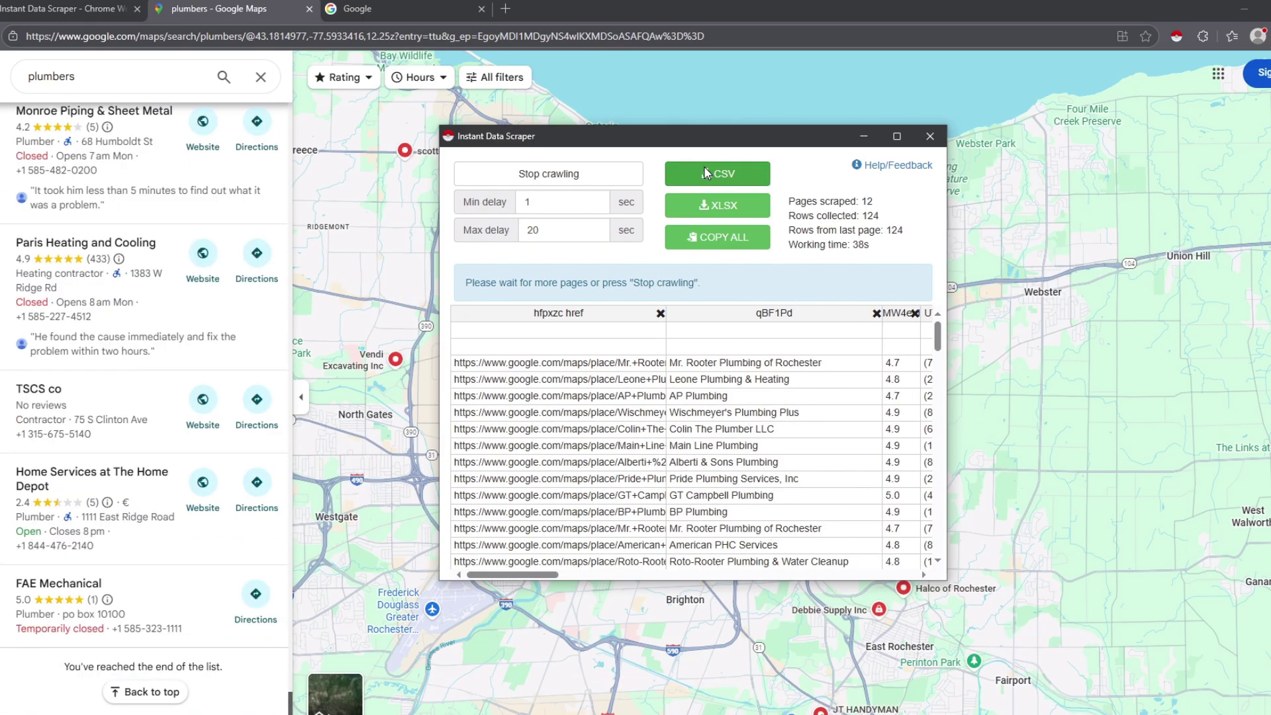
click(704, 166)
drag(225, 667, 63, 667)
click(231, 673)
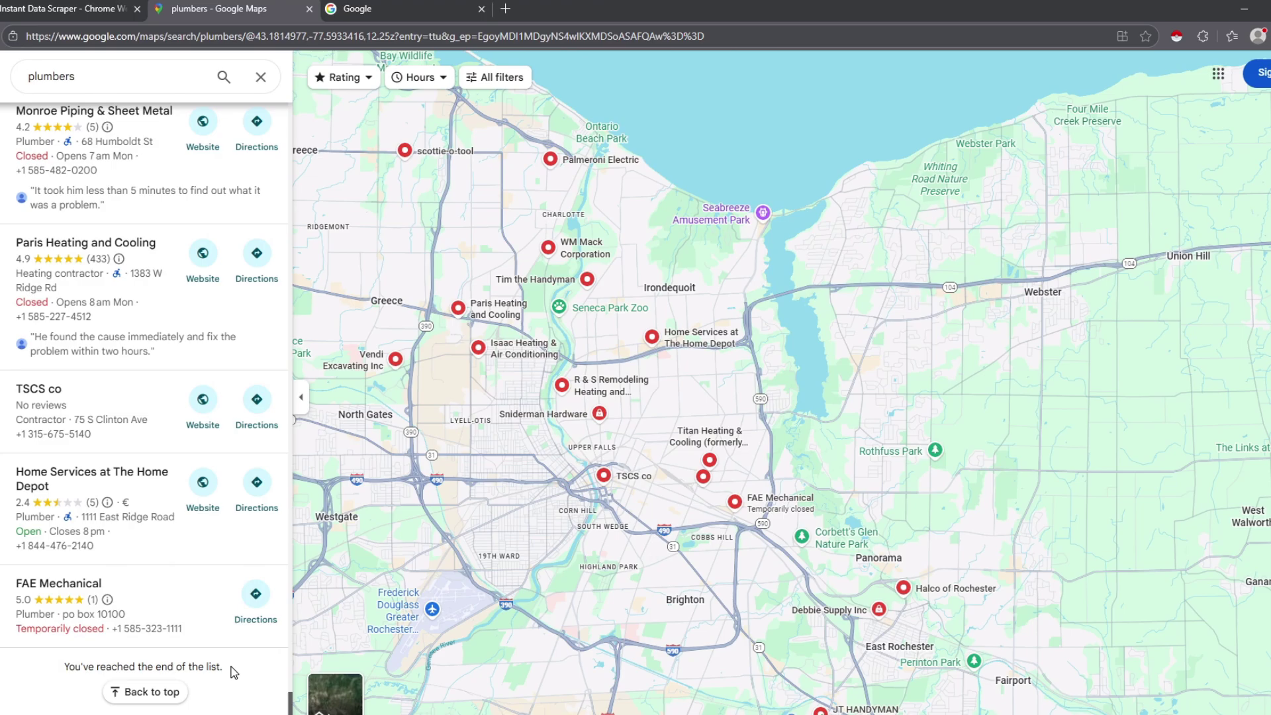
key(alt+Tab)
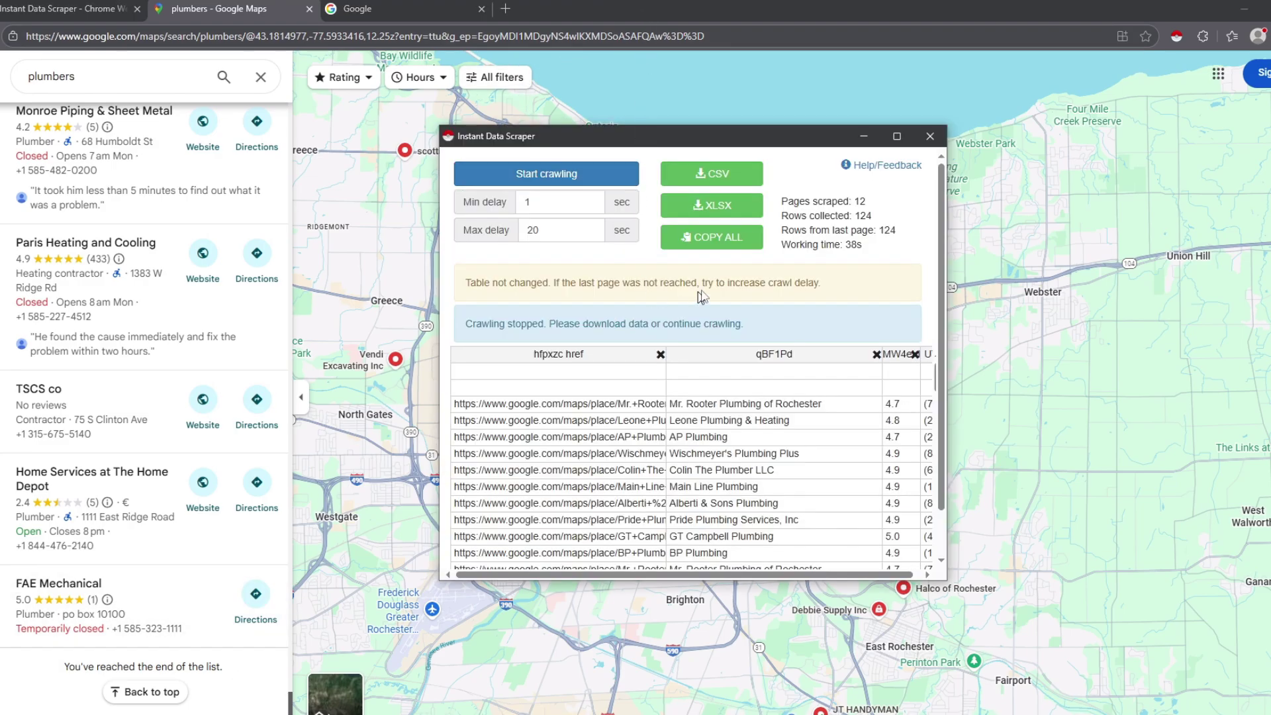
click(715, 175)
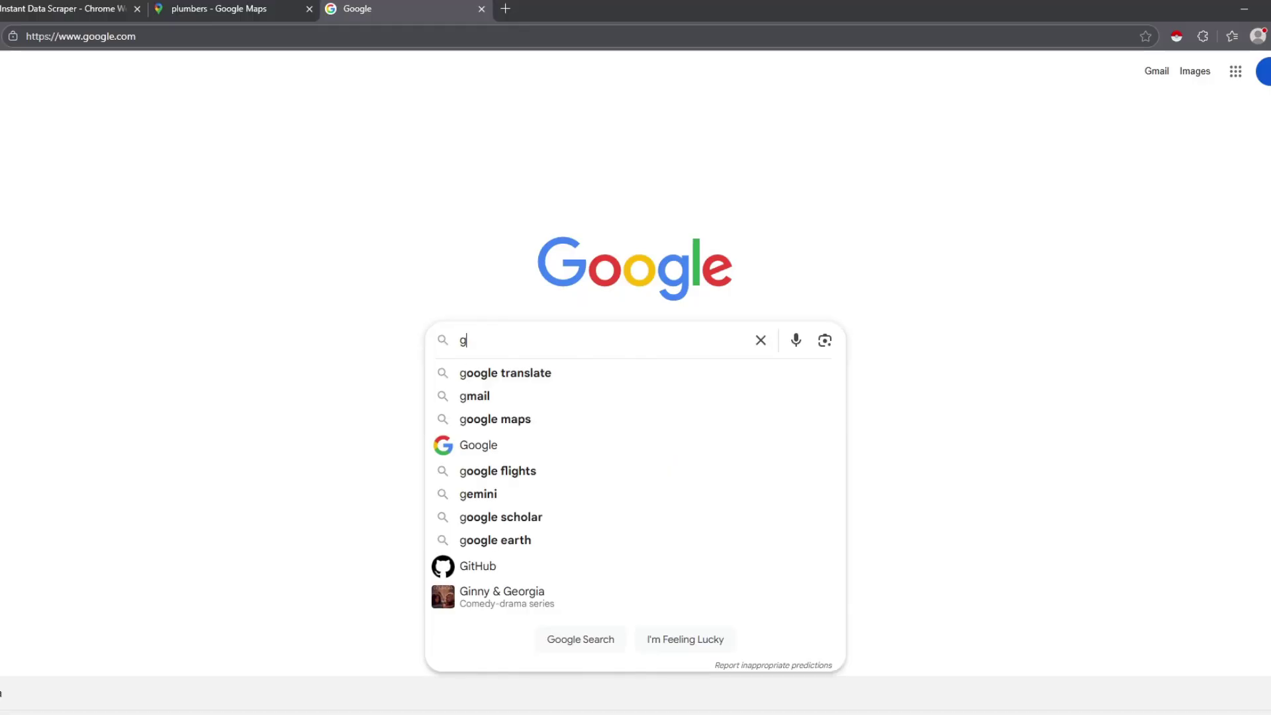
text(oogle sheets)
Step: Search Google for 'google sheets' and open the first result, the Sheets product page
key(Return)
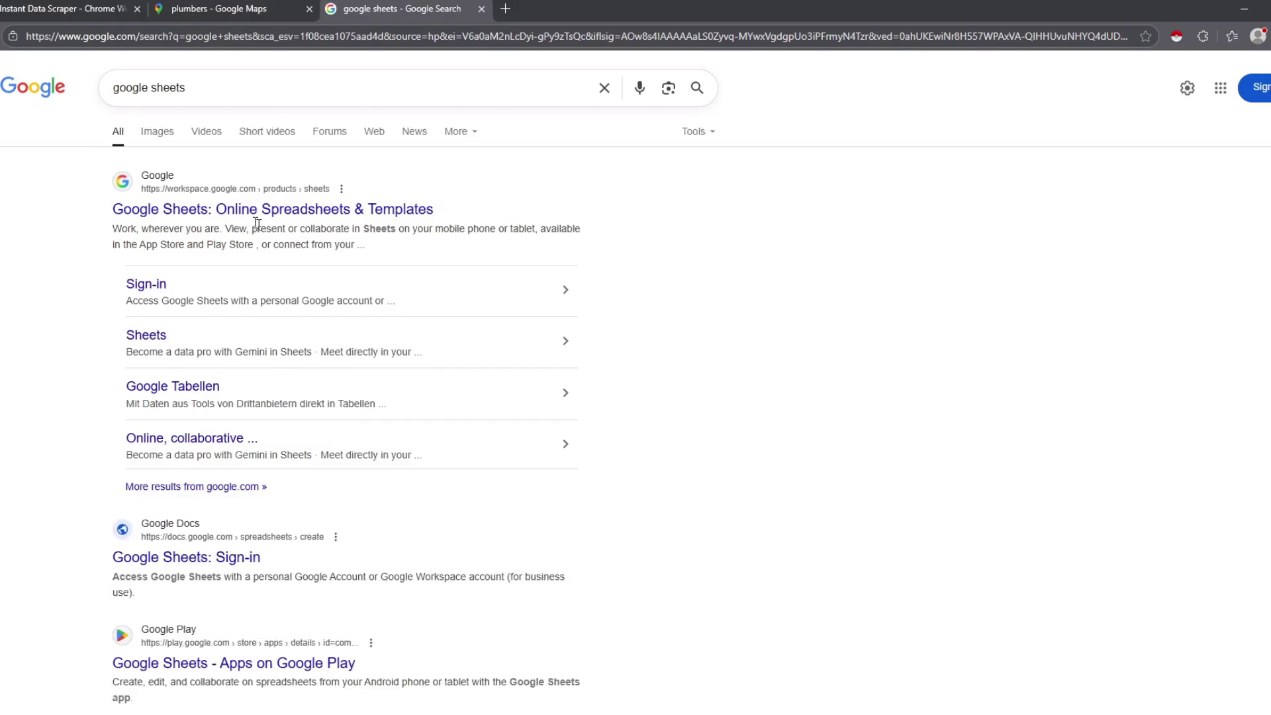
click(239, 206)
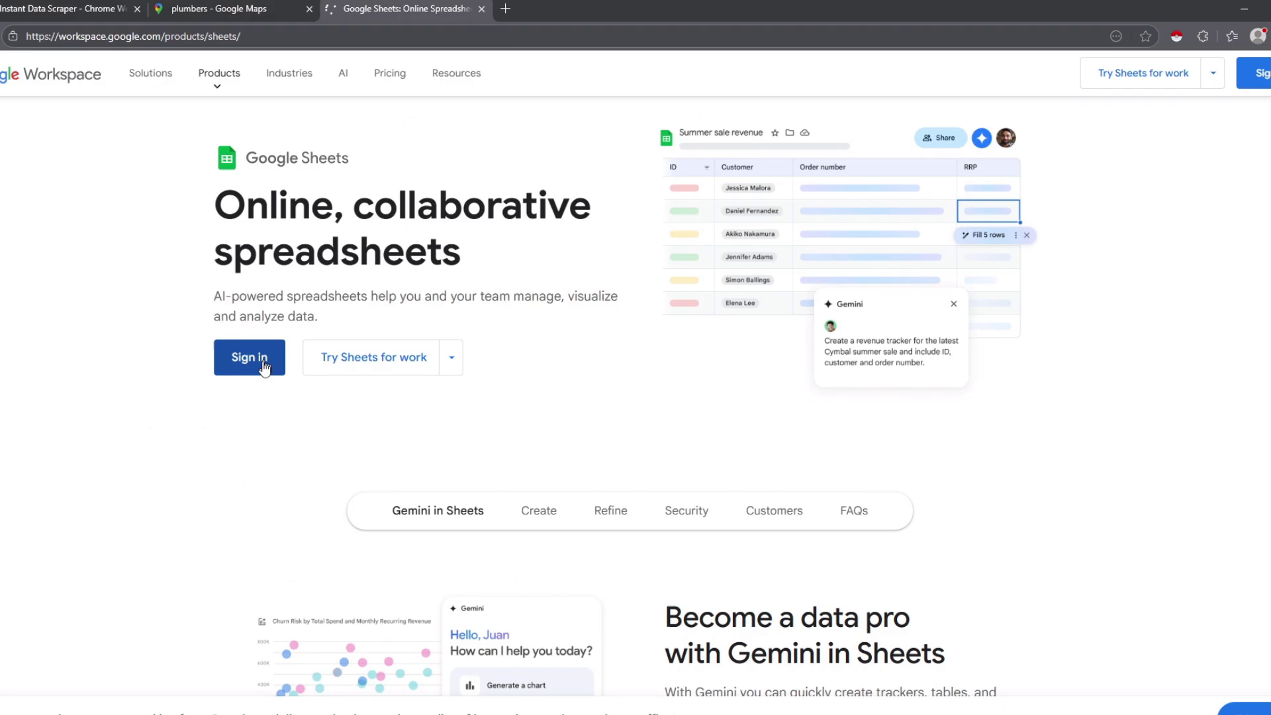
Step: Sign in from the product page to reach the Google Sheets home screen
click(261, 372)
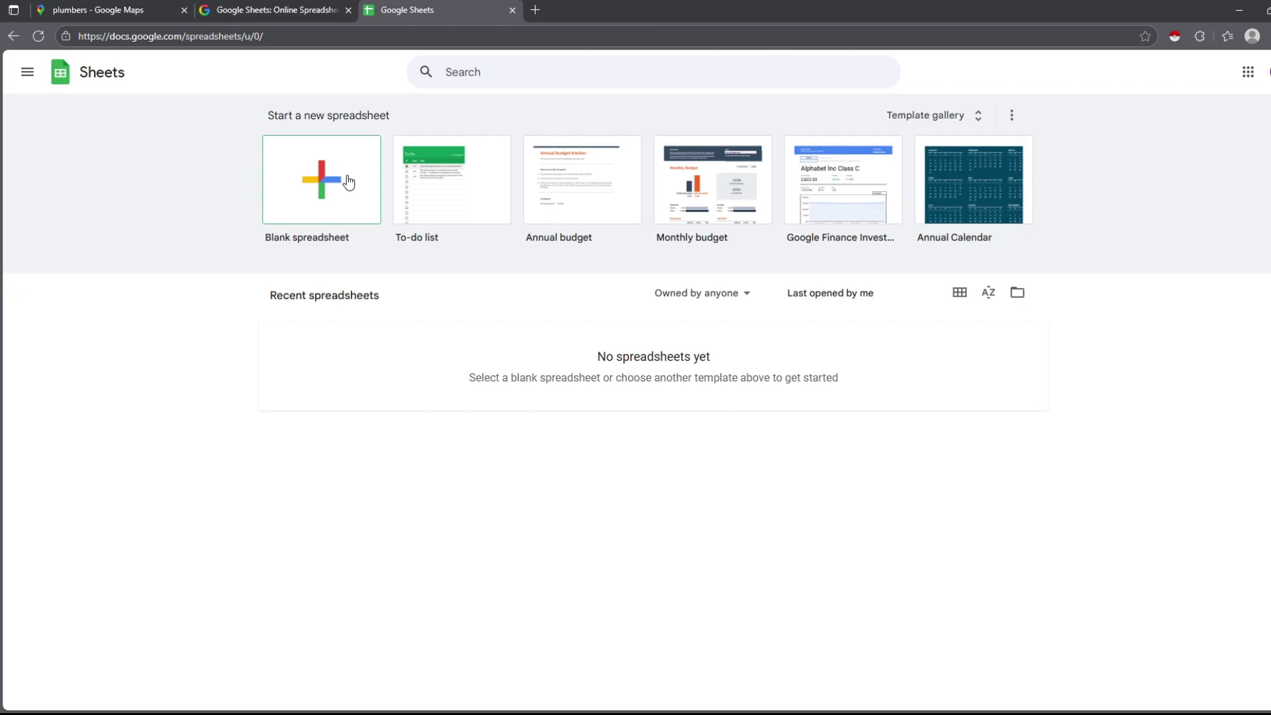
Step: Create a blank spreadsheet and import google (14).csv into it via File > Import
click(347, 177)
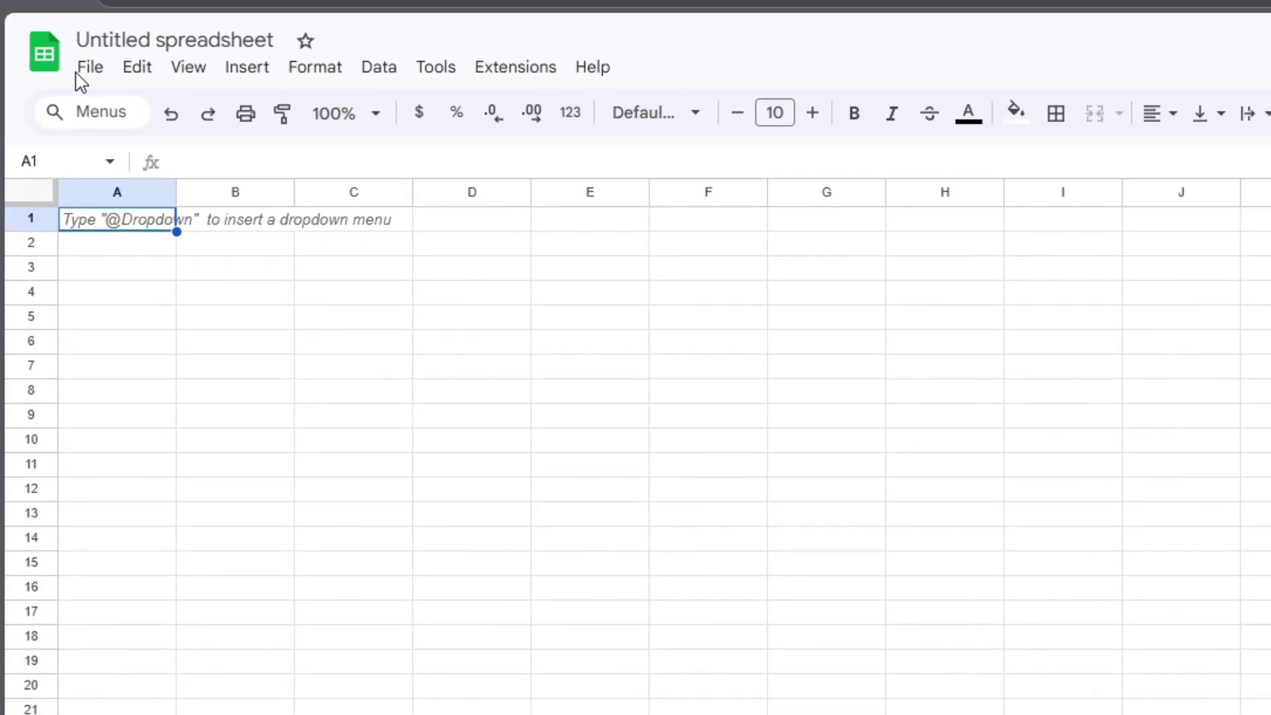
click(89, 71)
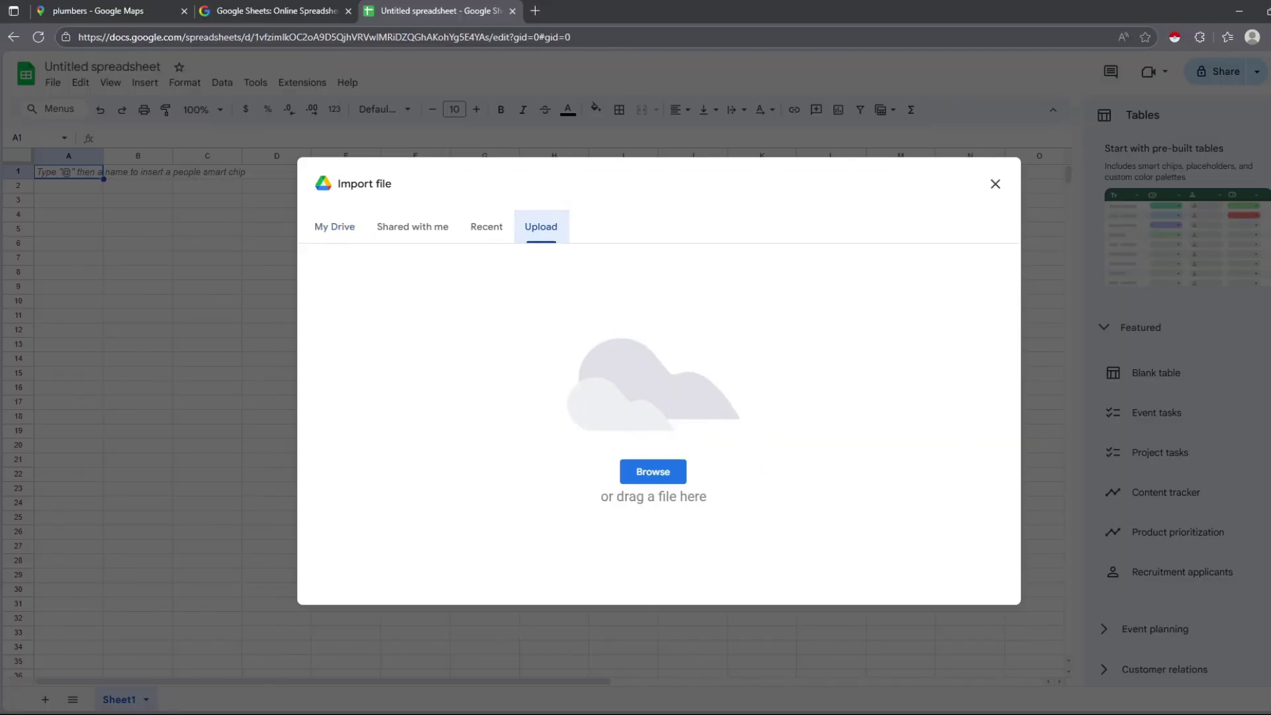
drag(885, 347, 663, 346)
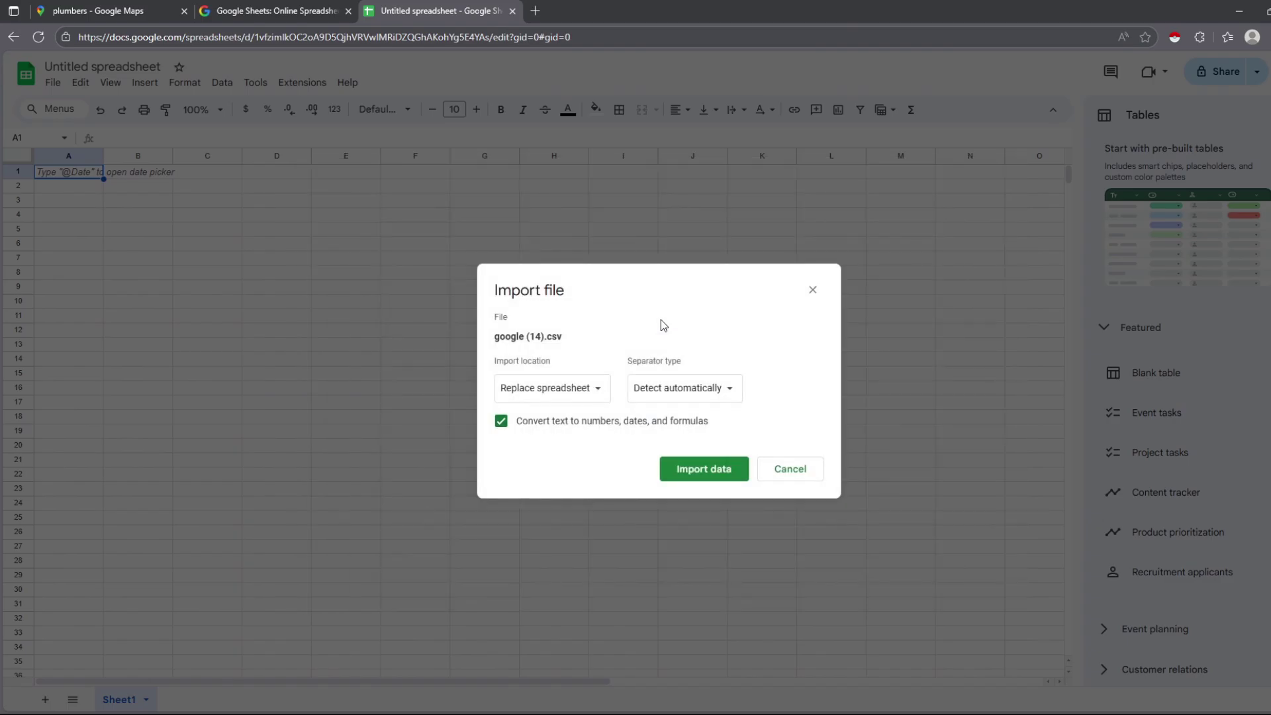
click(700, 471)
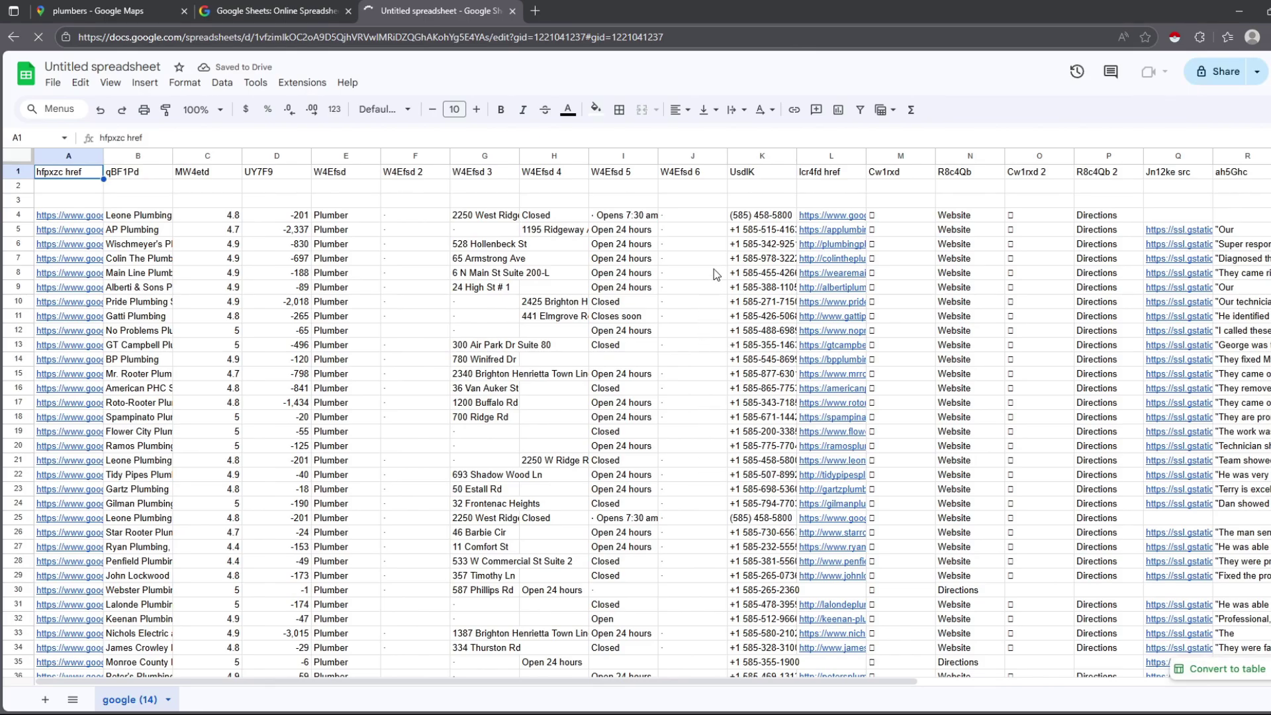
scroll(887, 286, down, 5)
scroll(854, 274, down, 5)
scroll(820, 260, down, 5)
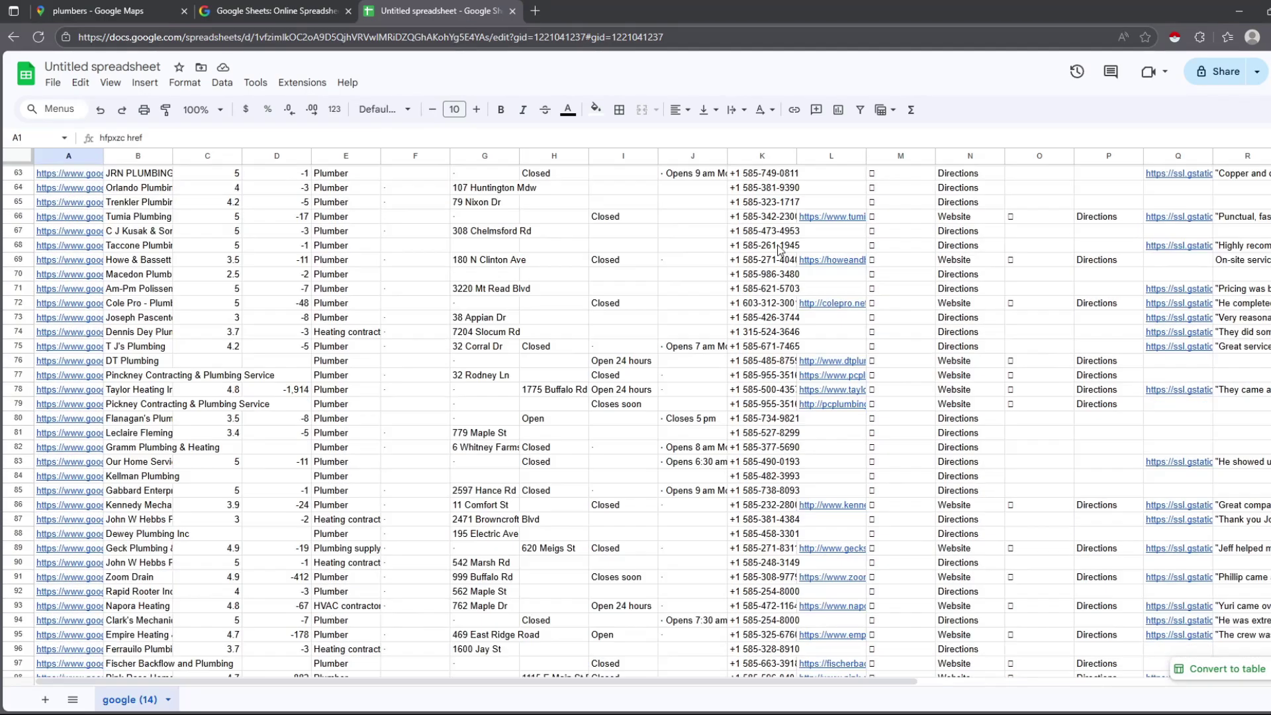
scroll(777, 246, down, 5)
scroll(780, 249, down, 2)
scroll(670, 283, down, 5)
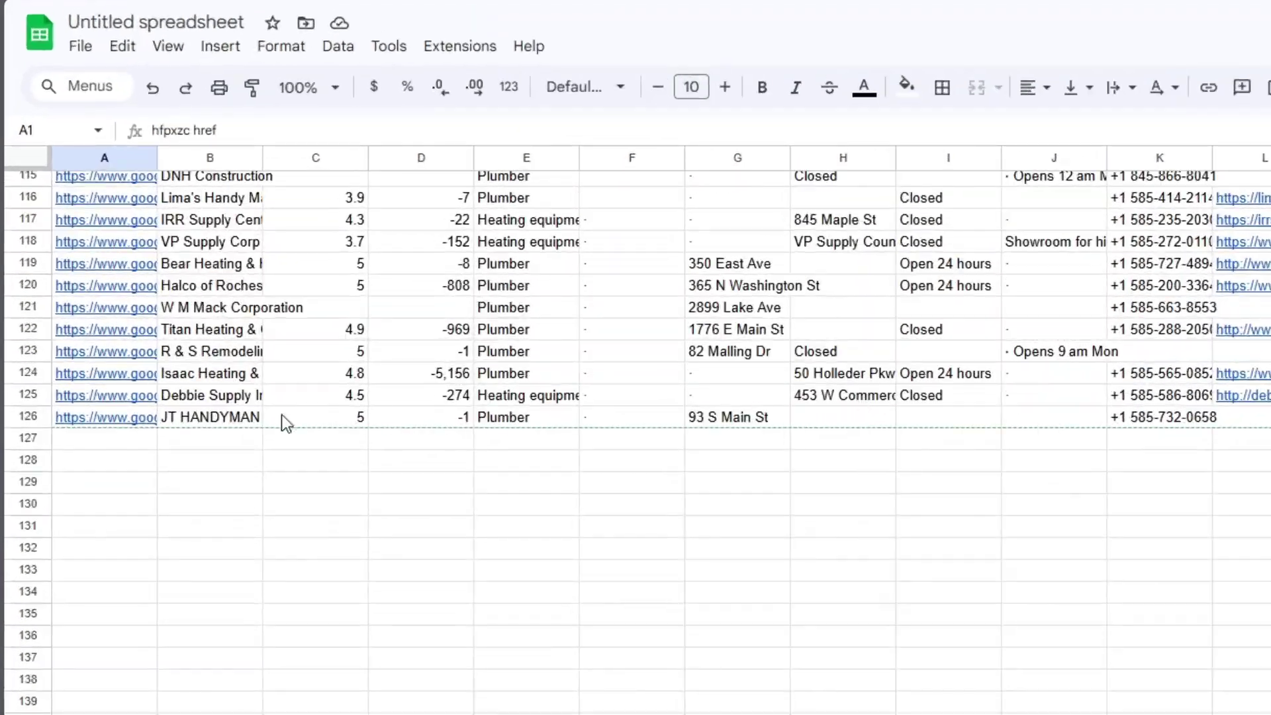
mouse_move(104, 417)
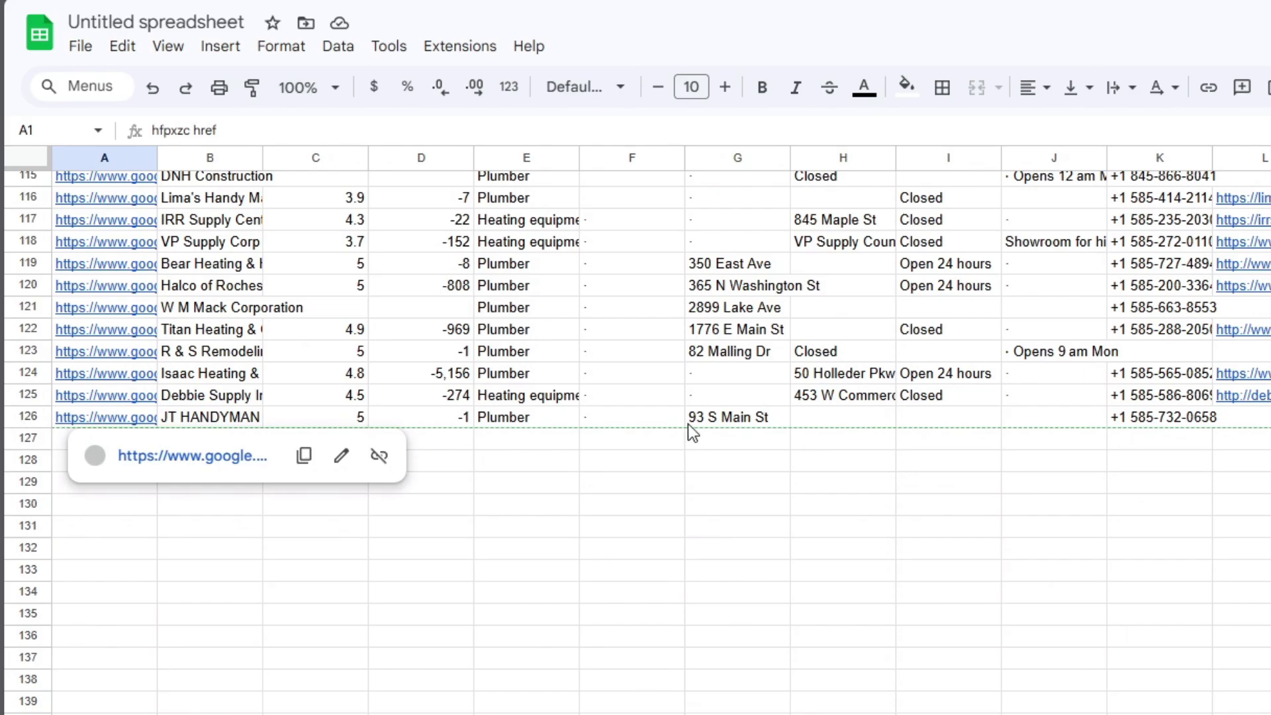
scroll(636, 443, up, 10)
scroll(637, 443, up, 5)
scroll(636, 443, up, 2)
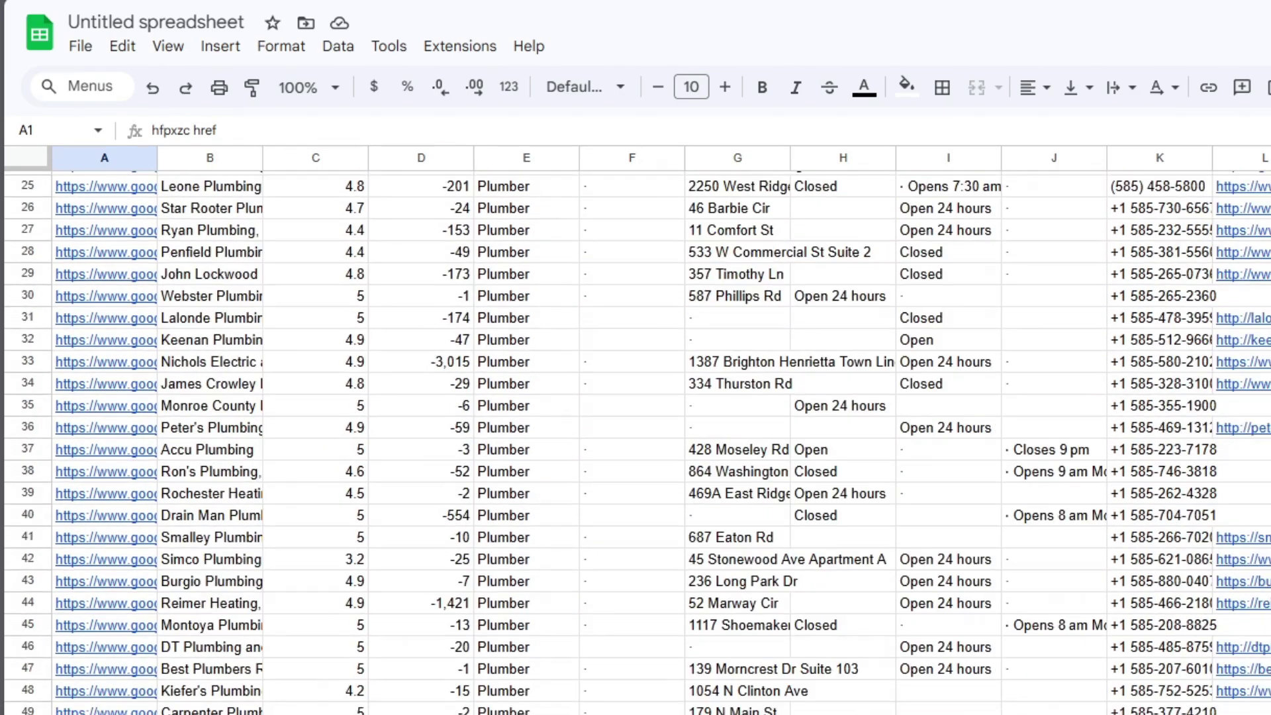
scroll(636, 443, up, 5)
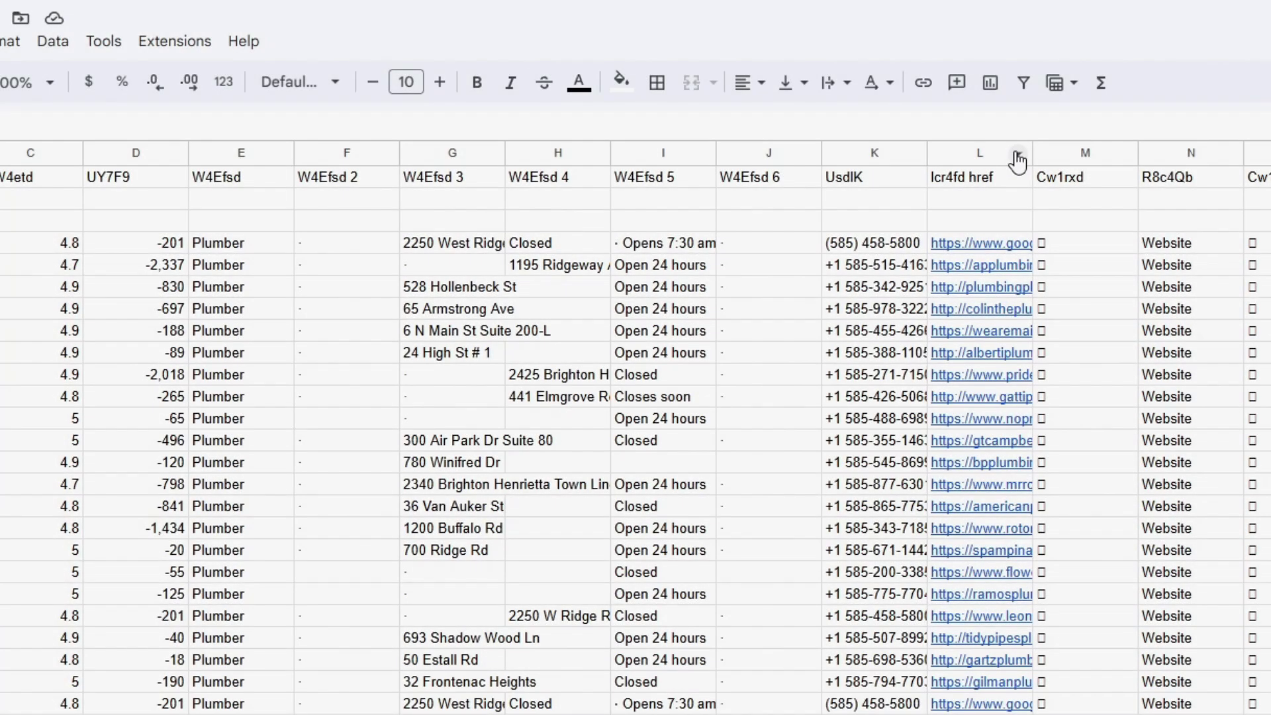
Step: Sort the sheet A to Z by website column L and delete the 78 rows with URLs
click(1018, 152)
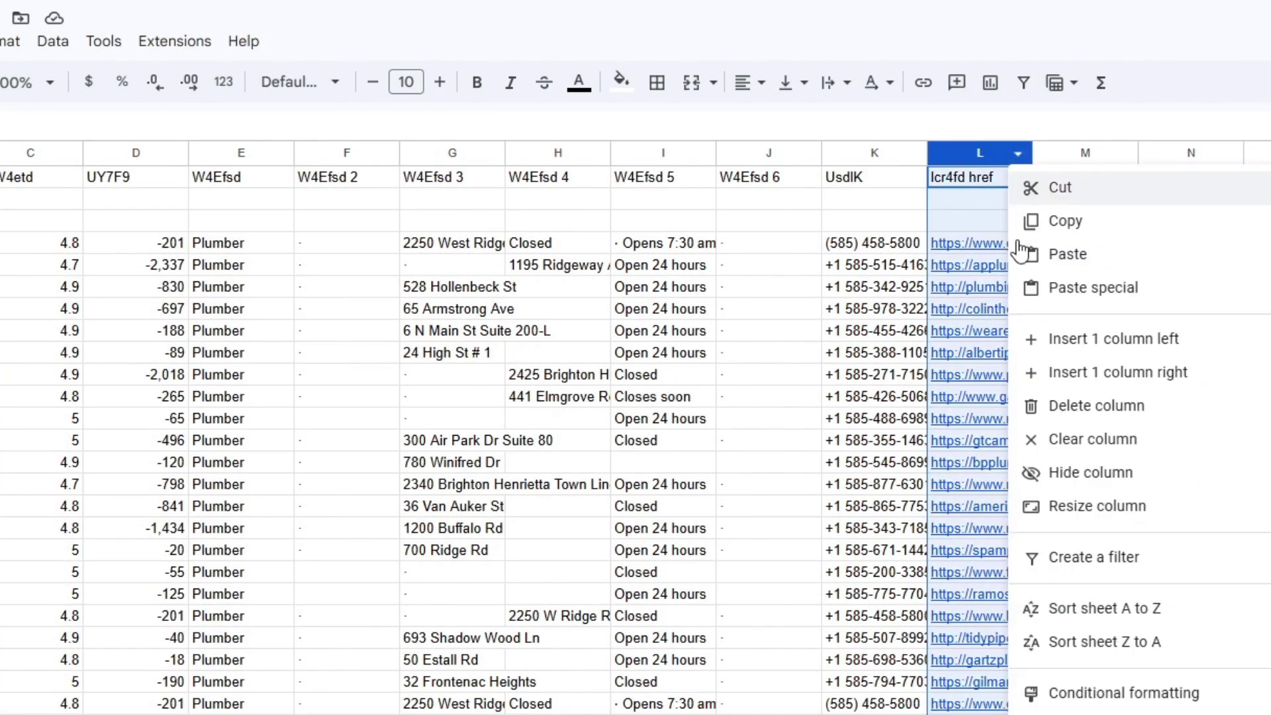
click(1104, 610)
scroll(861, 317, down, 10)
scroll(860, 317, down, 10)
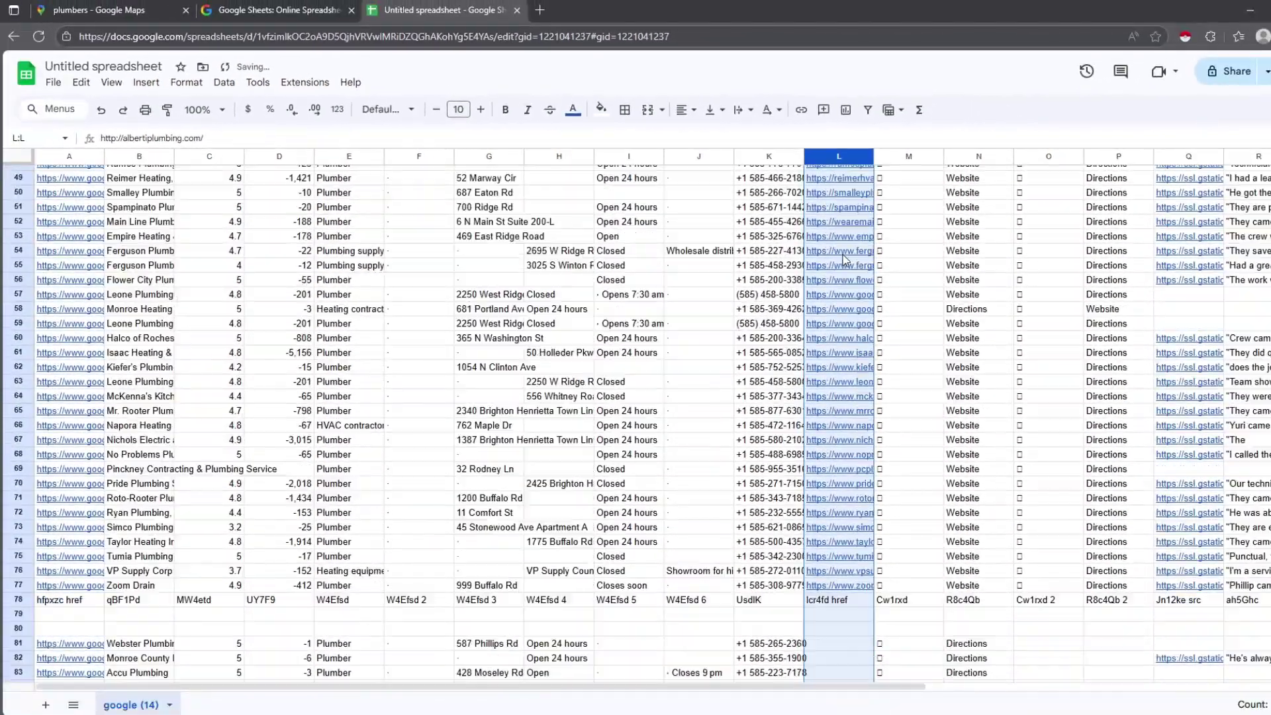
scroll(861, 317, down, 10)
scroll(860, 316, down, 5)
scroll(860, 317, right, 4)
scroll(860, 316, up, 10)
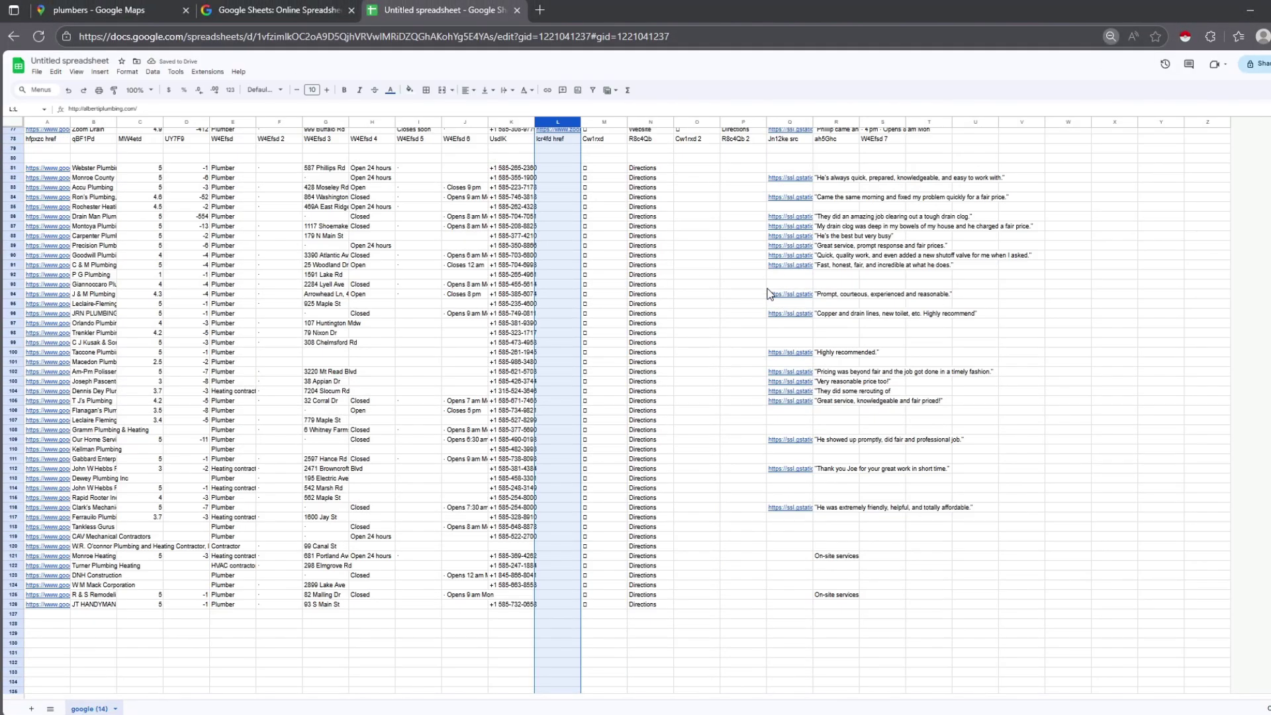
mouse_move(1110, 384)
mouse_down()
mouse_move(116, 302)
mouse_move(26, 118)
mouse_up()
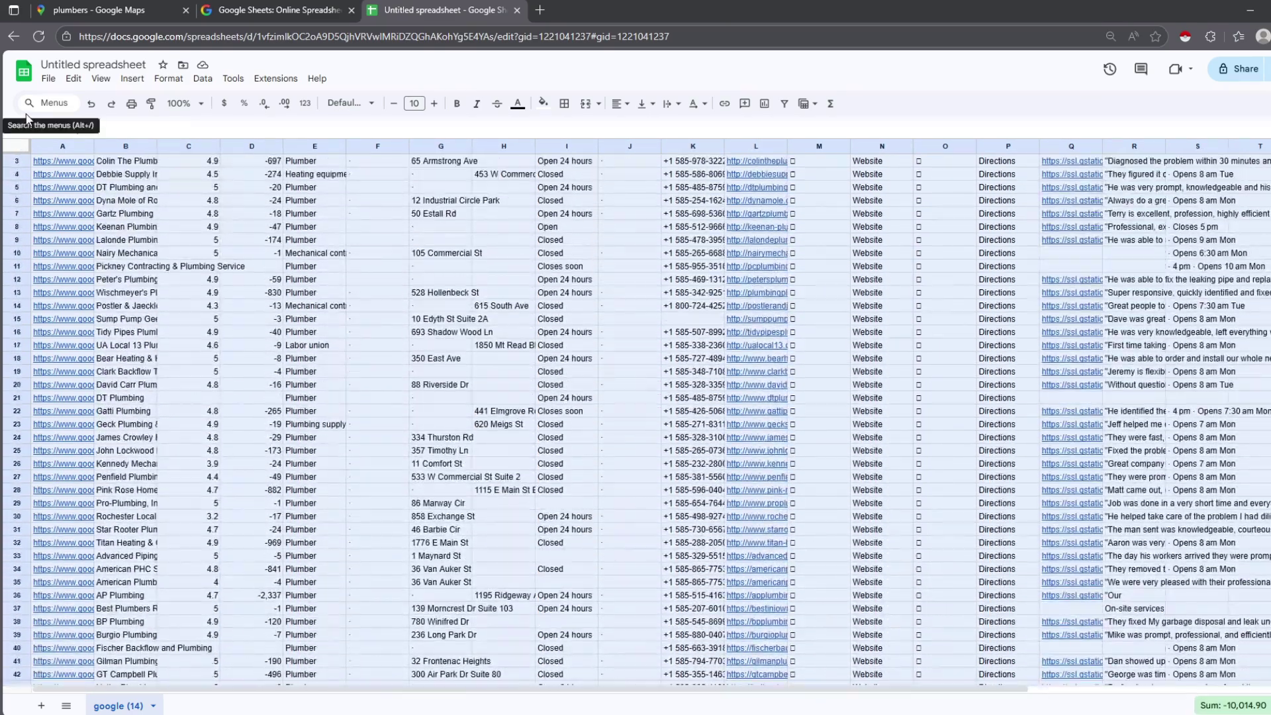
drag(27, 118, 23, 130)
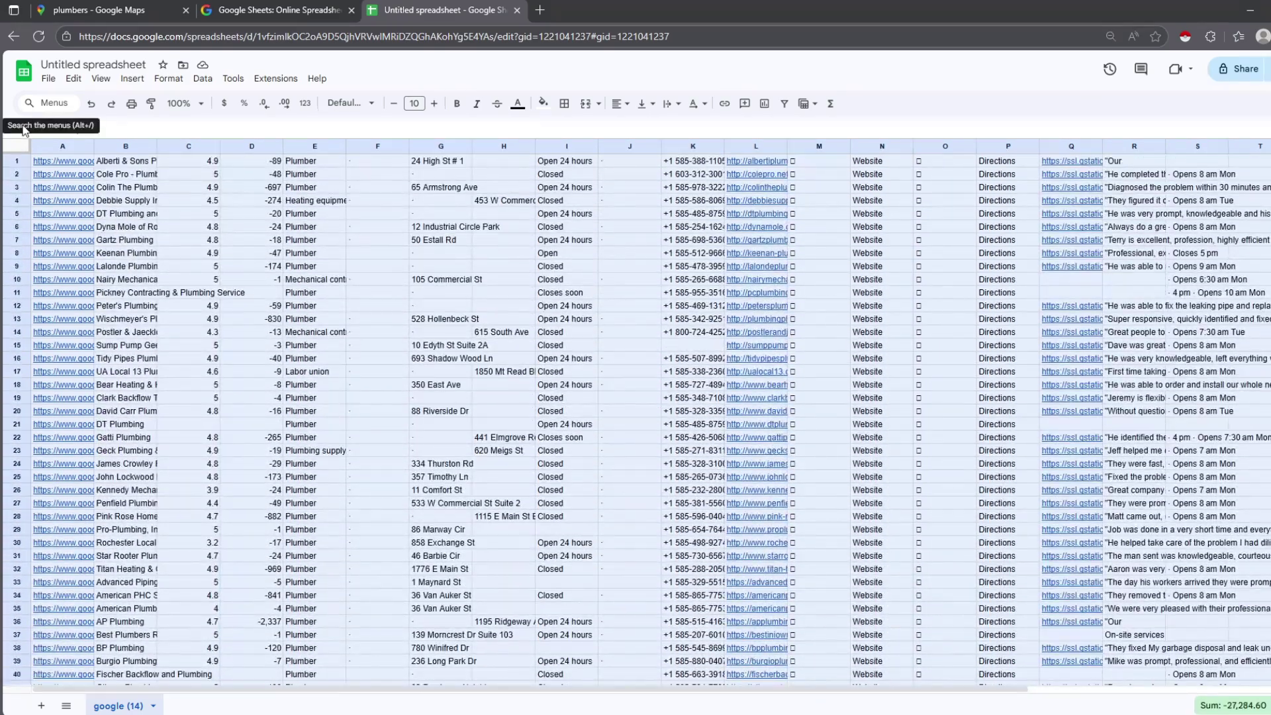
right_click(17, 161)
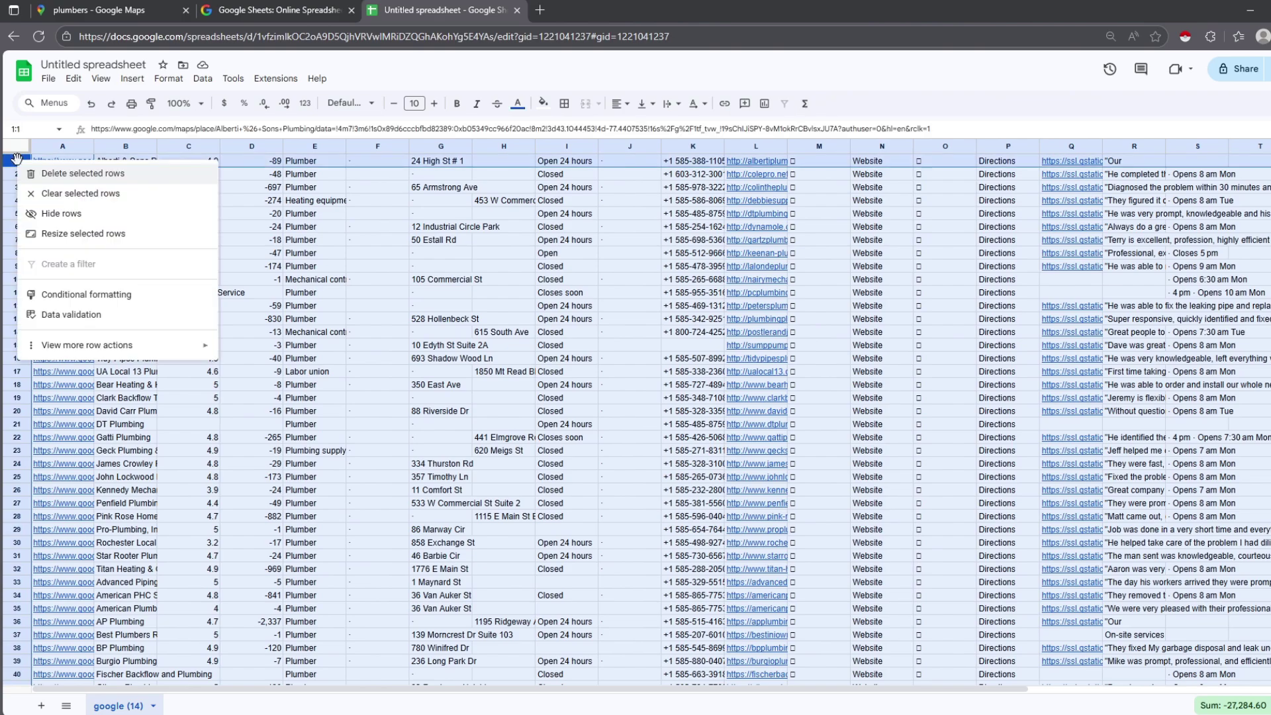
click(76, 182)
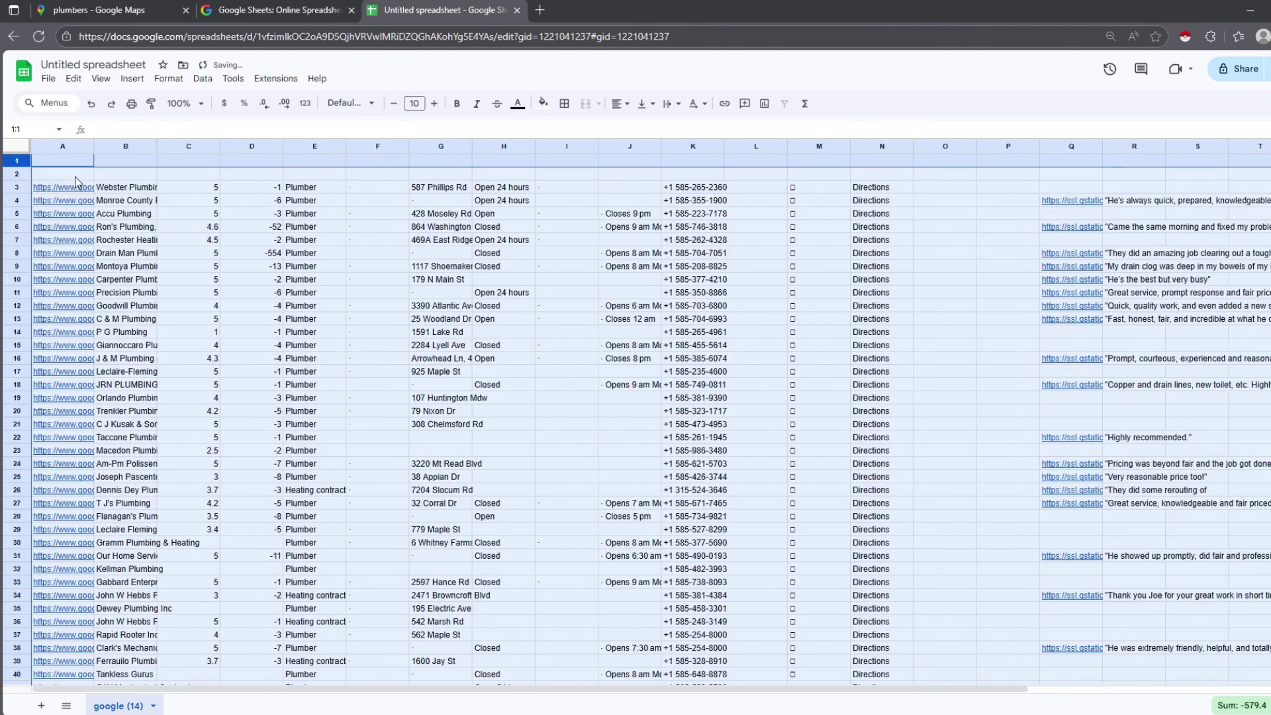
click(560, 217)
scroll(663, 289, down, 2)
scroll(721, 302, down, 5)
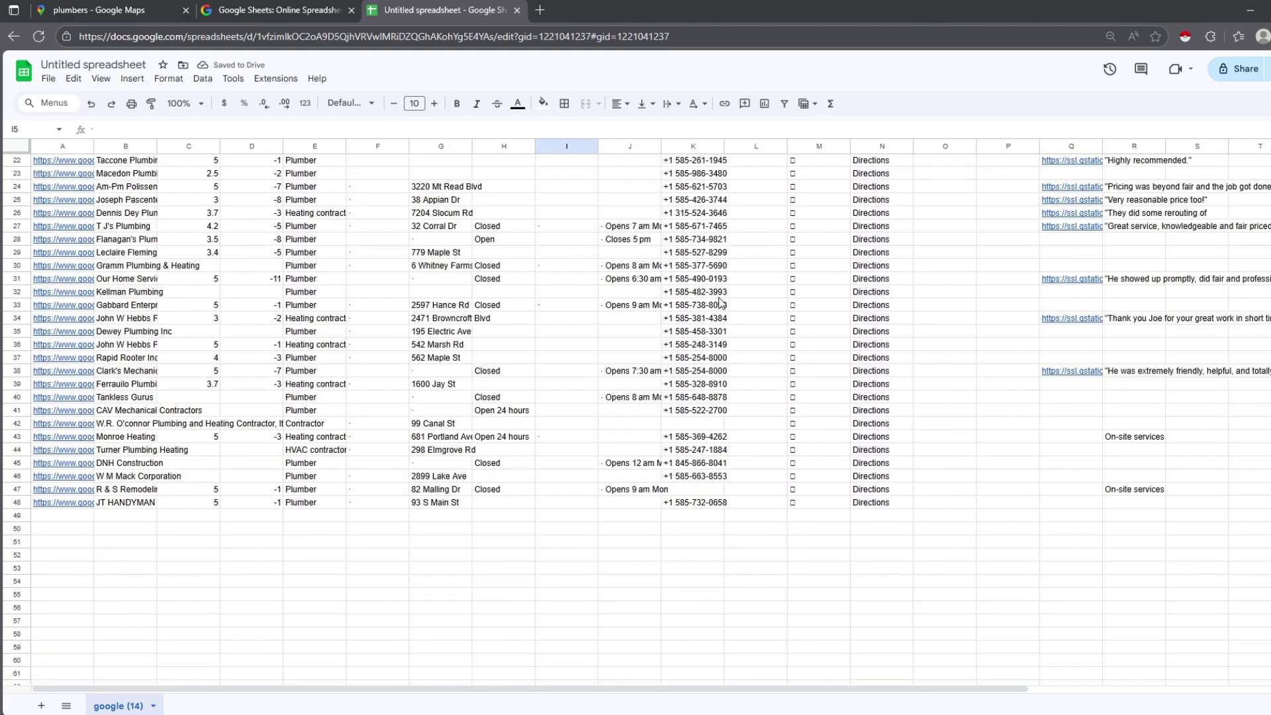
ctrl+scroll(735, 454, up, 2)
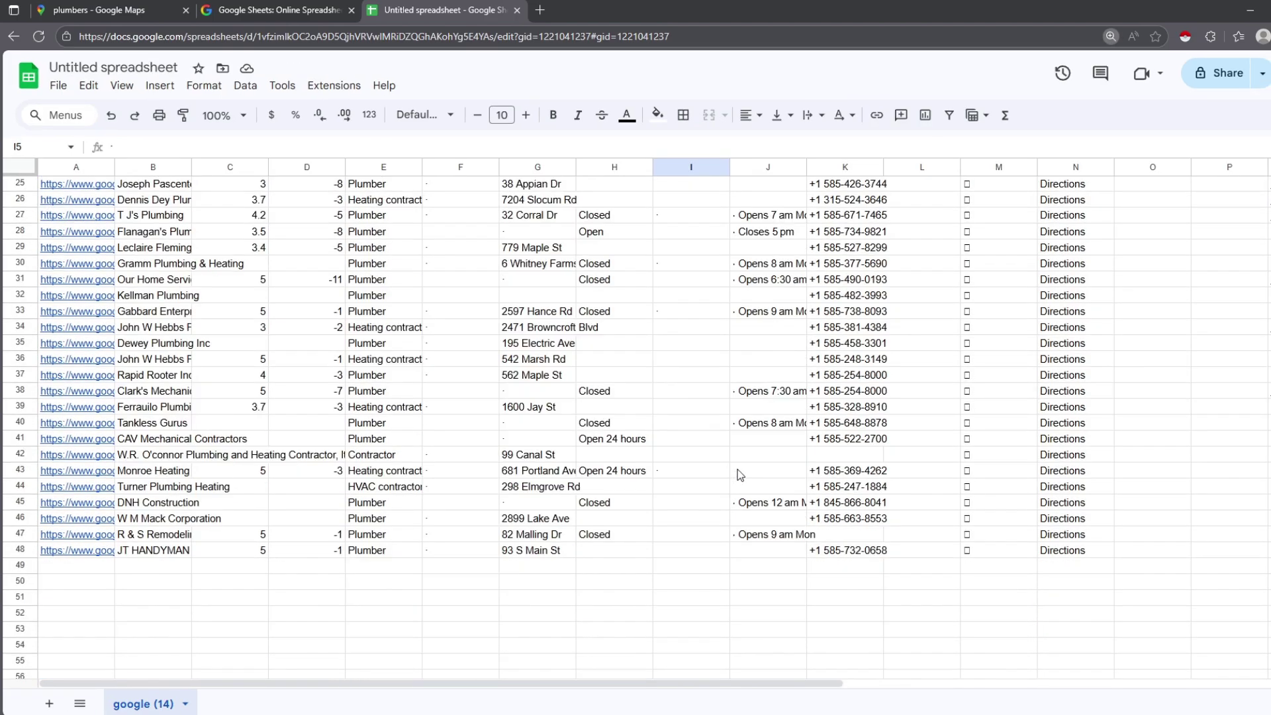
scroll(775, 448, up, 2)
scroll(815, 398, up, 5)
scroll(861, 343, up, 1)
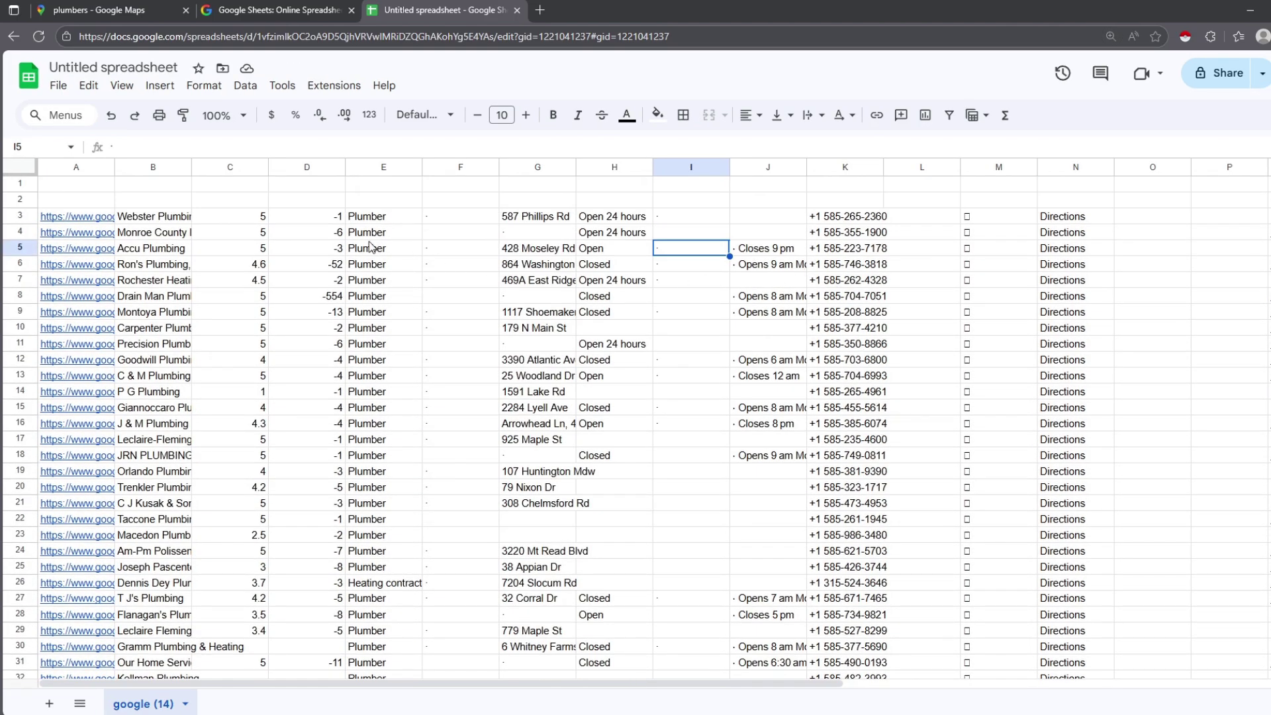
key(Down)
key(Down)
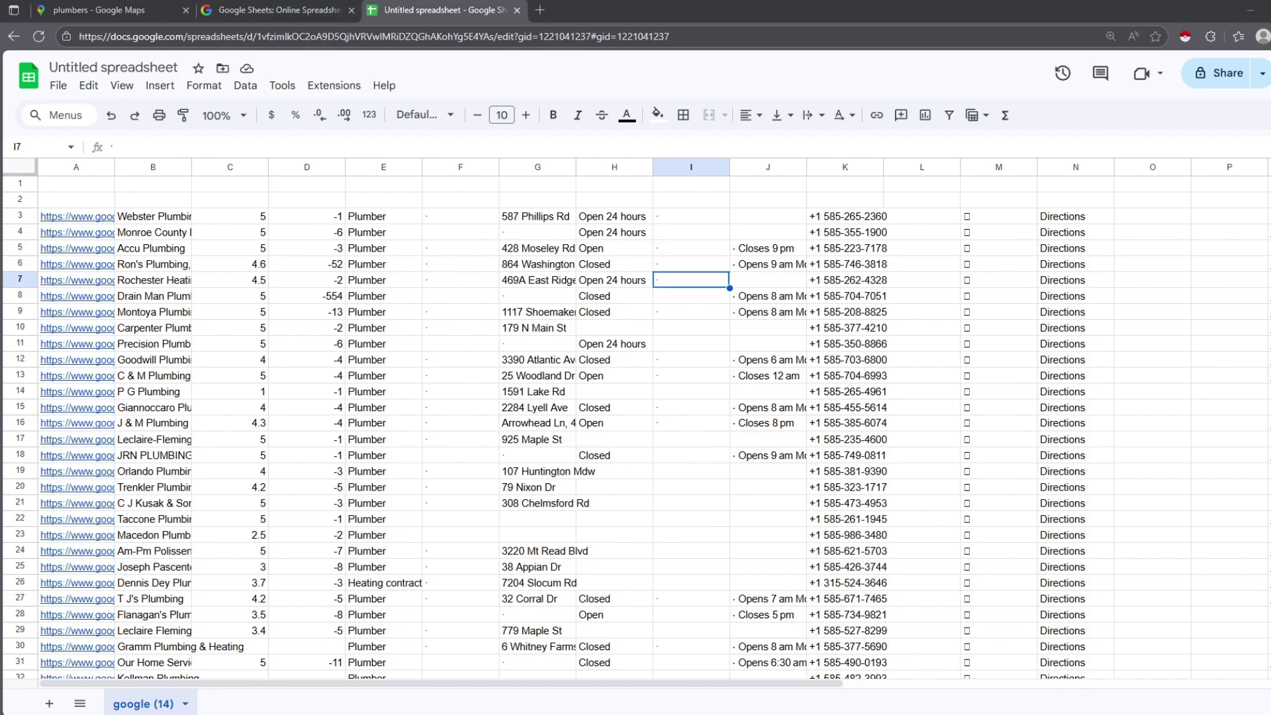
Step: Sort the sheet Z to A by star rating column C, five-star businesses first
click(257, 169)
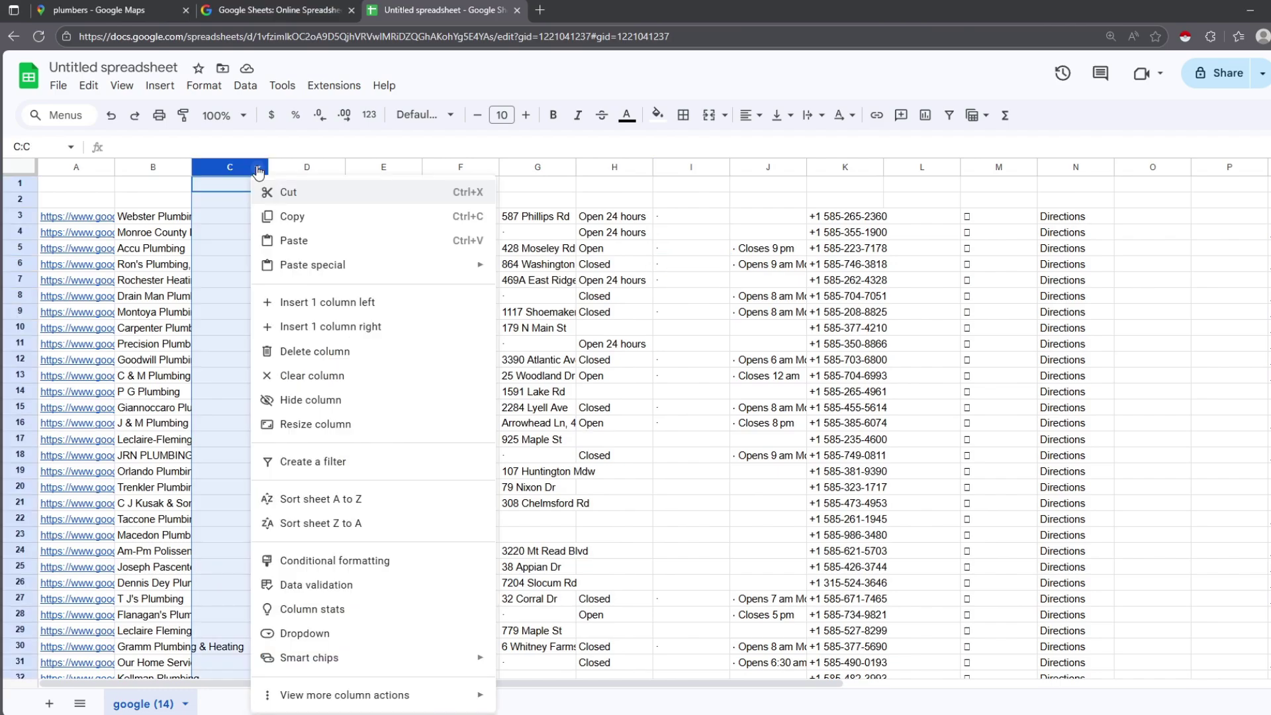
click(320, 533)
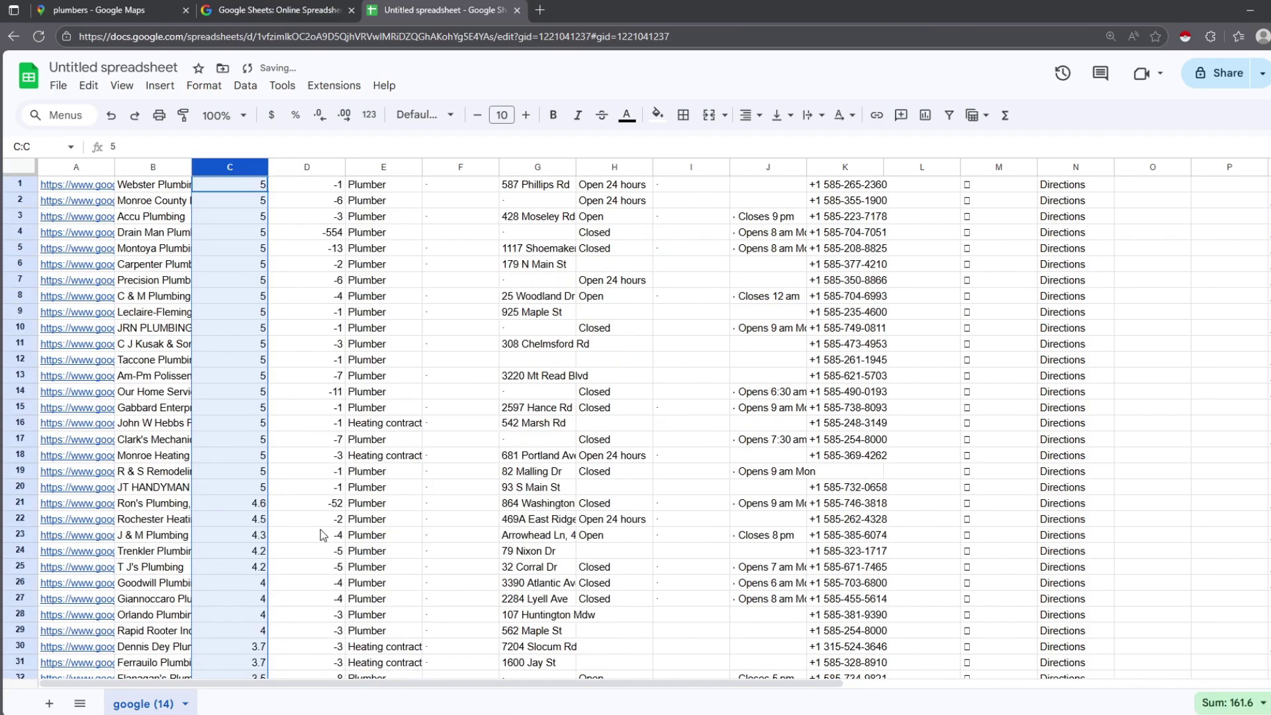
click(298, 216)
scroll(292, 255, down, 5)
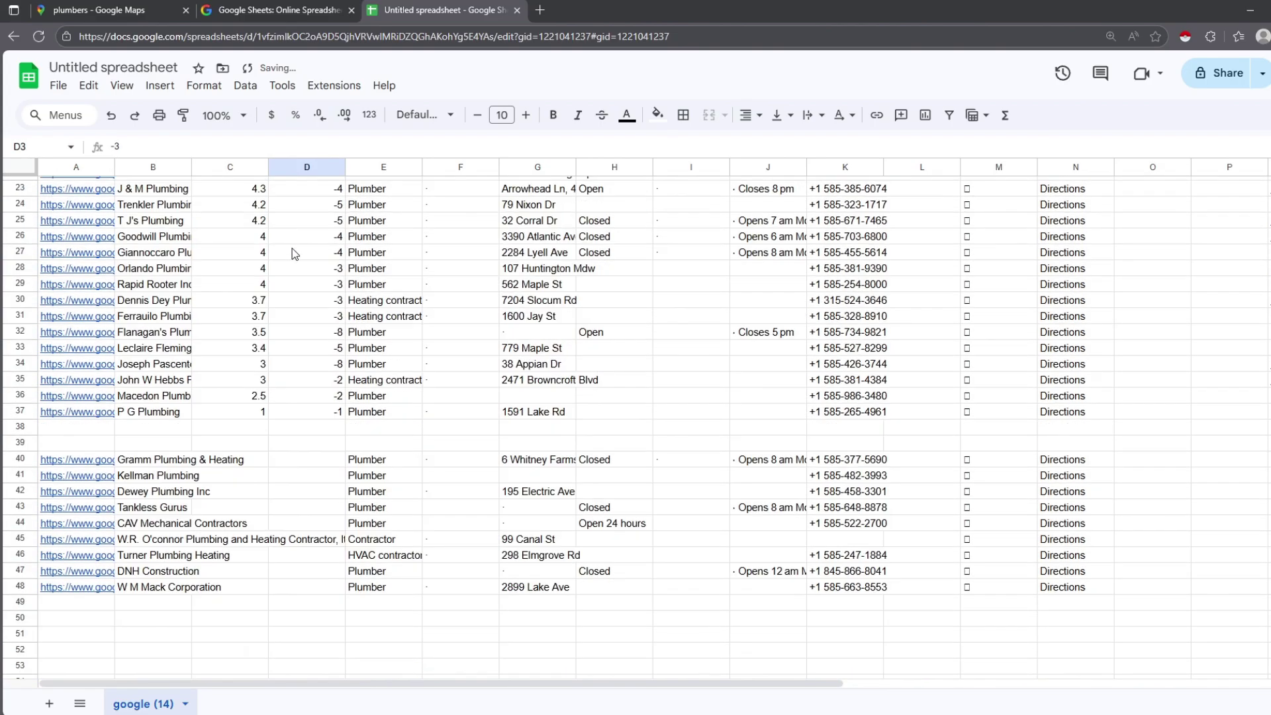
scroll(269, 418, up, 4)
scroll(270, 418, up, 3)
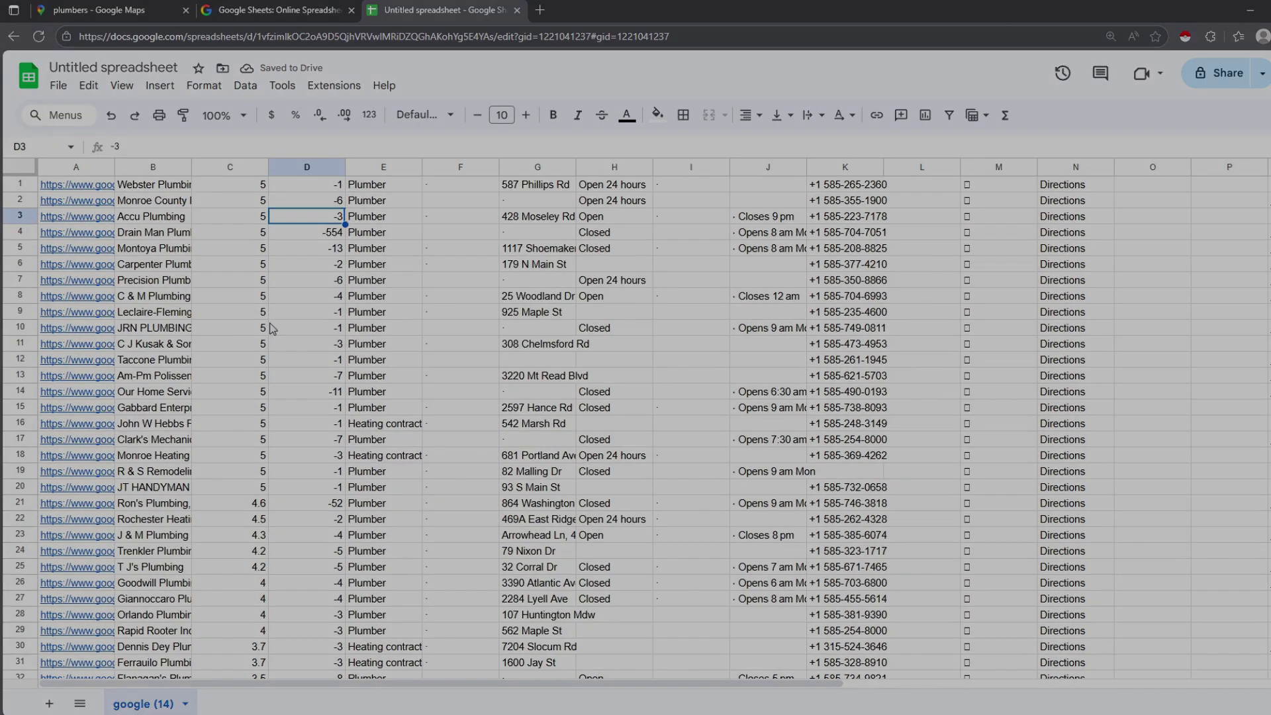